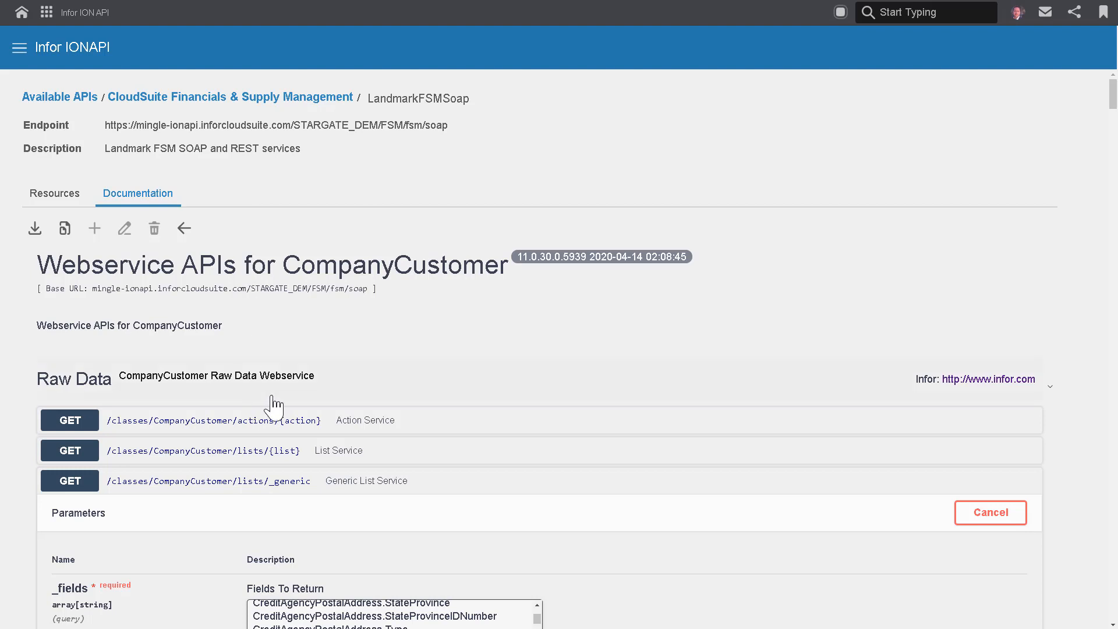
Examine the request parameters of the CompanyCustomer Generic List Service, including the returned fields, record limit and simple filter.
{"action": "scroll", "coordinate": [288, 407], "scroll_direction": "down", "scroll_amount": 1}
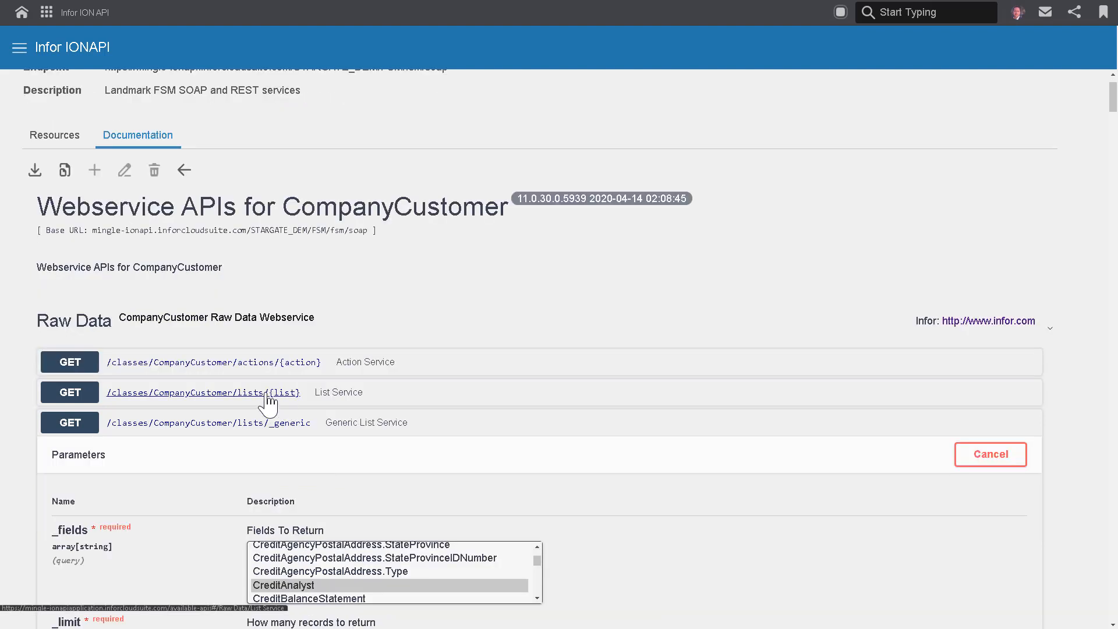
{"action": "scroll", "coordinate": [350, 444], "scroll_direction": "down", "scroll_amount": 2}
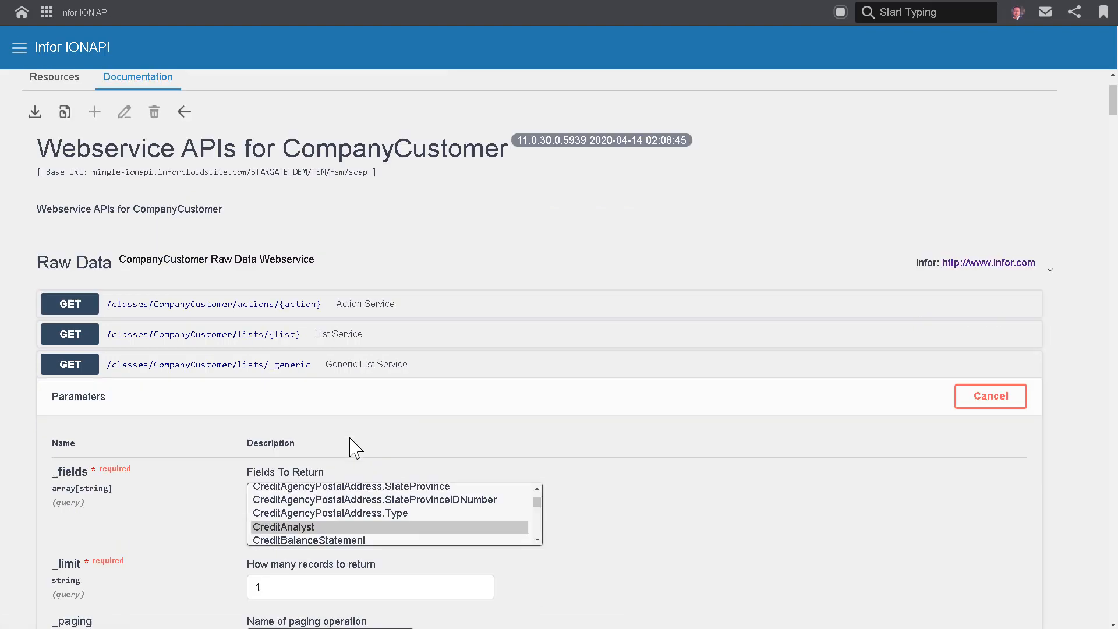
{"action": "scroll", "coordinate": [536, 451], "scroll_direction": "down", "scroll_amount": 1}
{"action": "scroll", "coordinate": [533, 453], "scroll_direction": "up", "scroll_amount": 1}
{"action": "scroll", "coordinate": [524, 461], "scroll_direction": "up", "scroll_amount": 1}
{"action": "scroll", "coordinate": [525, 458], "scroll_direction": "up", "scroll_amount": 2}
{"action": "scroll", "coordinate": [532, 452], "scroll_direction": "up", "scroll_amount": 2}
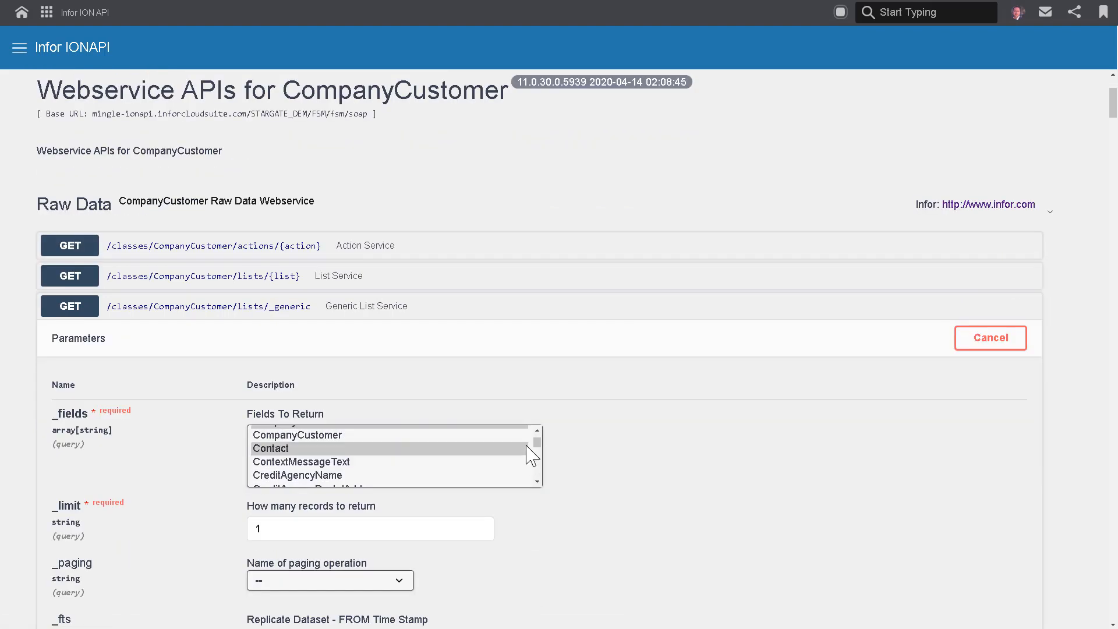
{"action": "scroll", "coordinate": [608, 458], "scroll_direction": "down", "scroll_amount": 3}
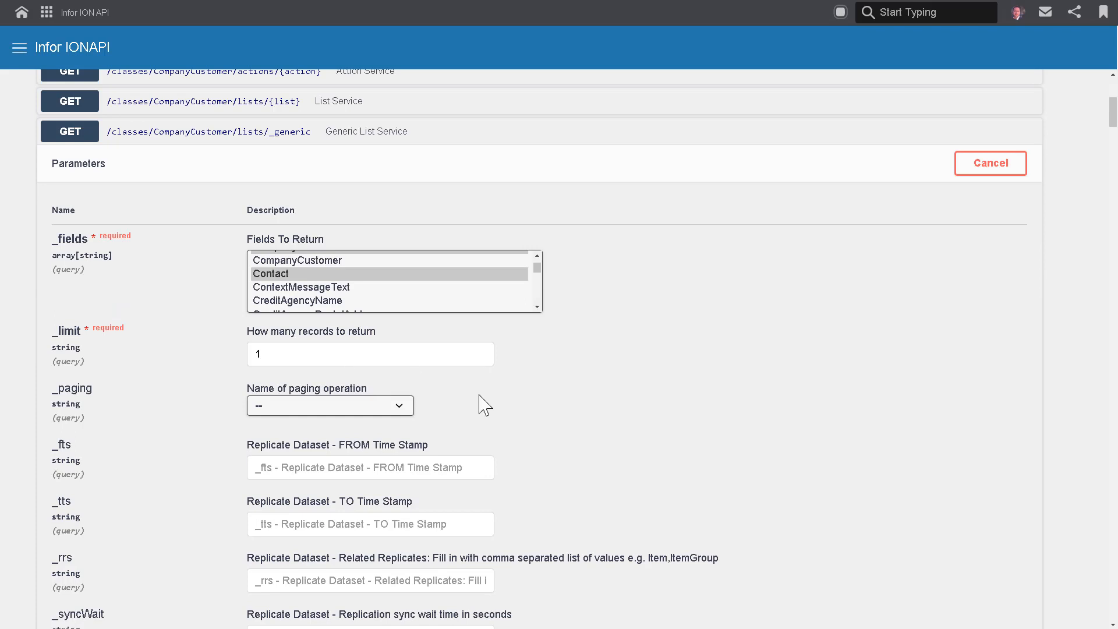
{"action": "scroll", "coordinate": [490, 405], "scroll_direction": "down", "scroll_amount": 4}
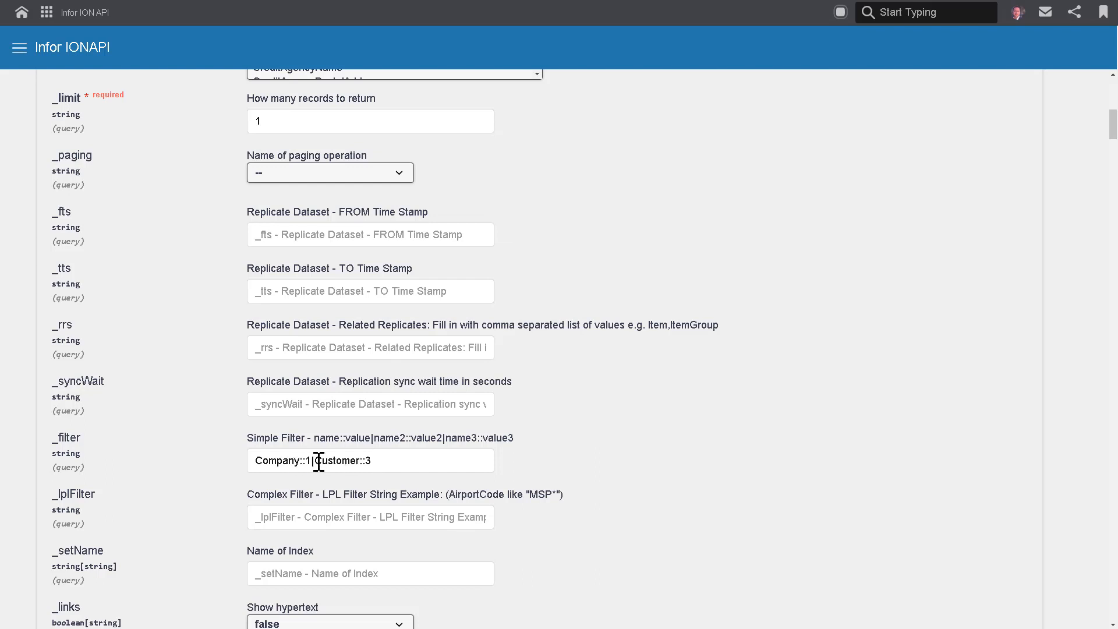
{"action": "scroll", "coordinate": [574, 488], "scroll_direction": "down", "scroll_amount": 4}
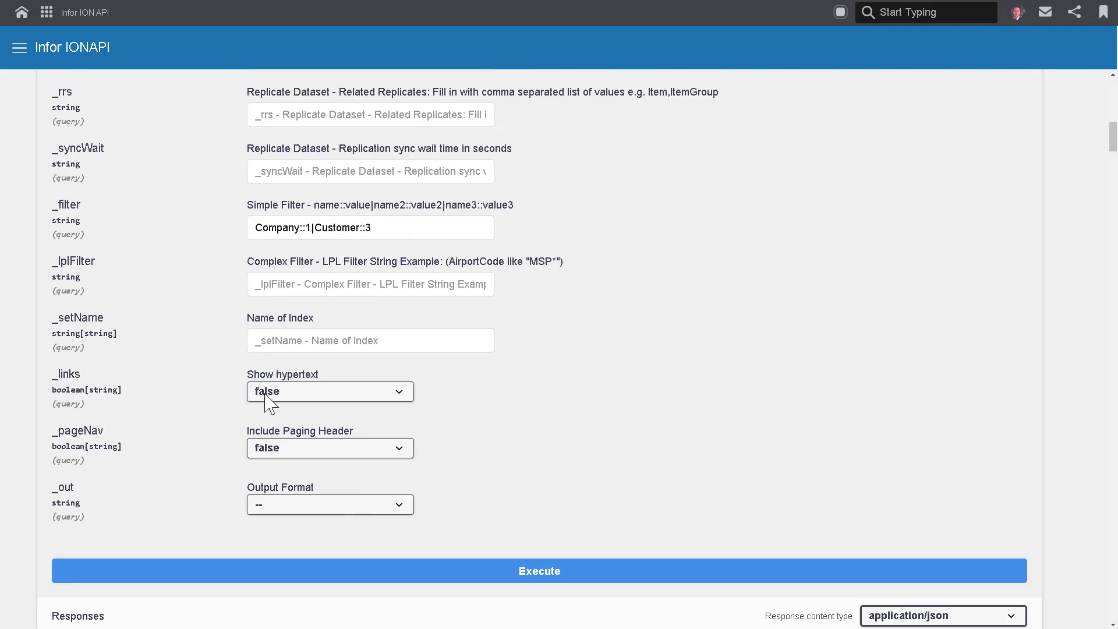
{"action": "scroll", "coordinate": [460, 464], "scroll_direction": "down", "scroll_amount": 2}
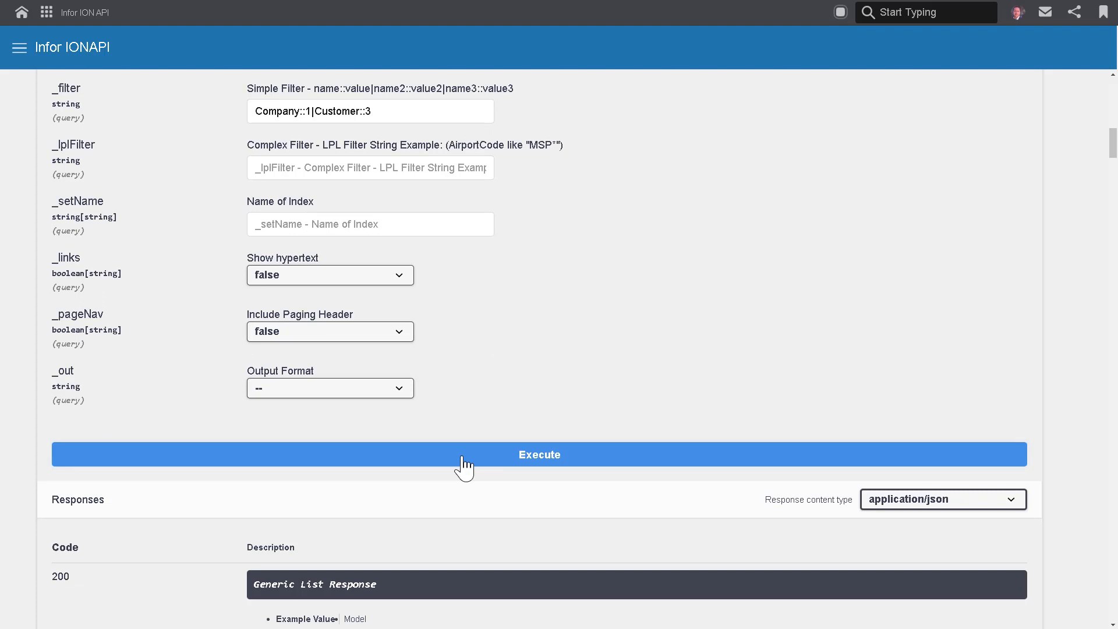
Execute the CompanyCustomer _generic list request and review its request URL and response body.
{"action": "left_click", "coordinate": [464, 466]}
{"action": "scroll", "coordinate": [499, 484], "scroll_direction": "down", "scroll_amount": 3}
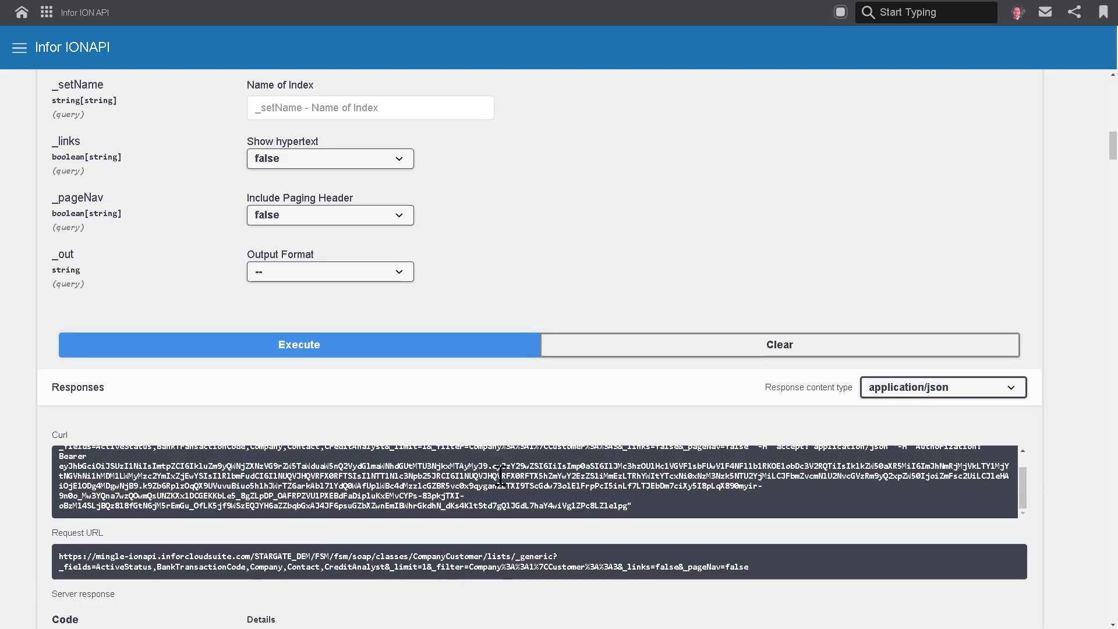
{"action": "scroll", "coordinate": [527, 535], "scroll_direction": "down", "scroll_amount": 4}
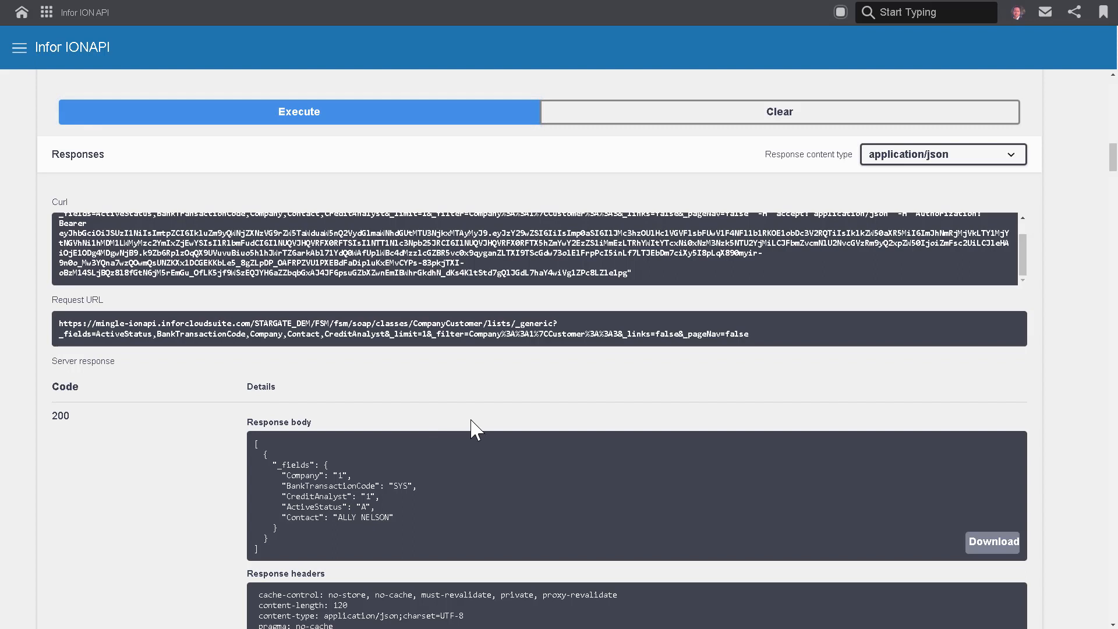
Return to the available APIs and open the documentation of the AWS S3 suite's endpoint.
{"action": "scroll", "coordinate": [487, 423], "scroll_direction": "up", "scroll_amount": 11}
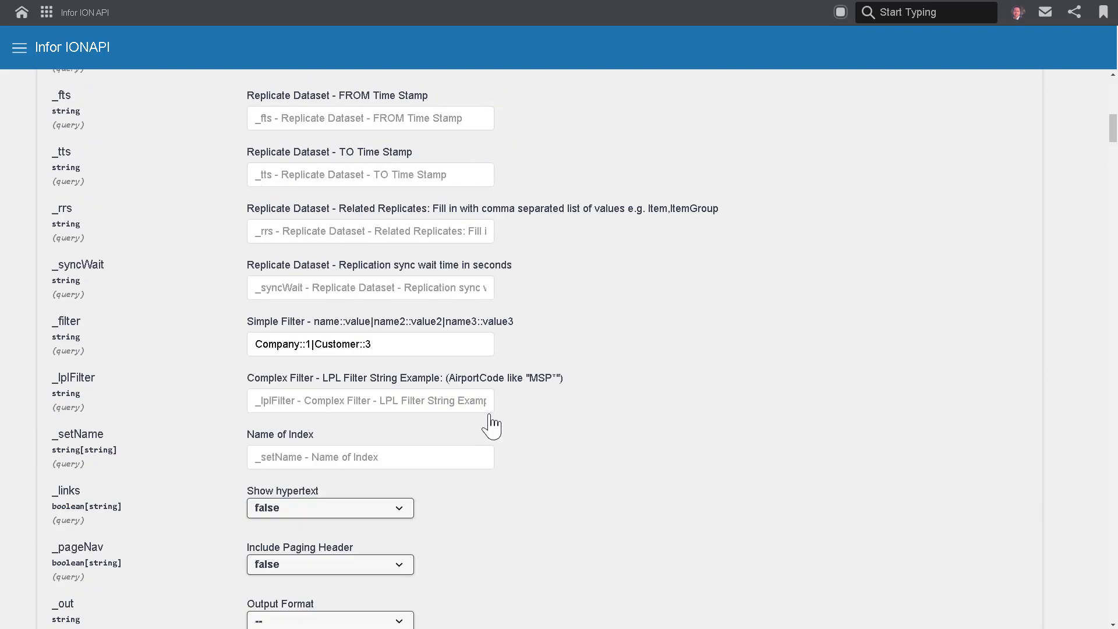
{"action": "scroll", "coordinate": [508, 411], "scroll_direction": "up", "scroll_amount": 10}
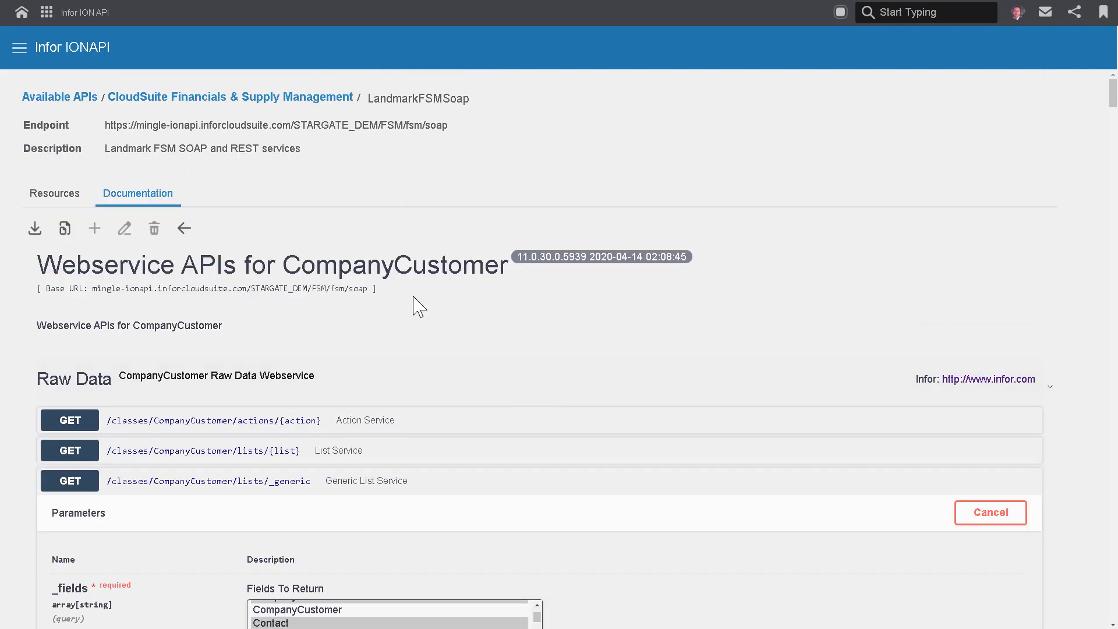
{"action": "left_click", "coordinate": [56, 96]}
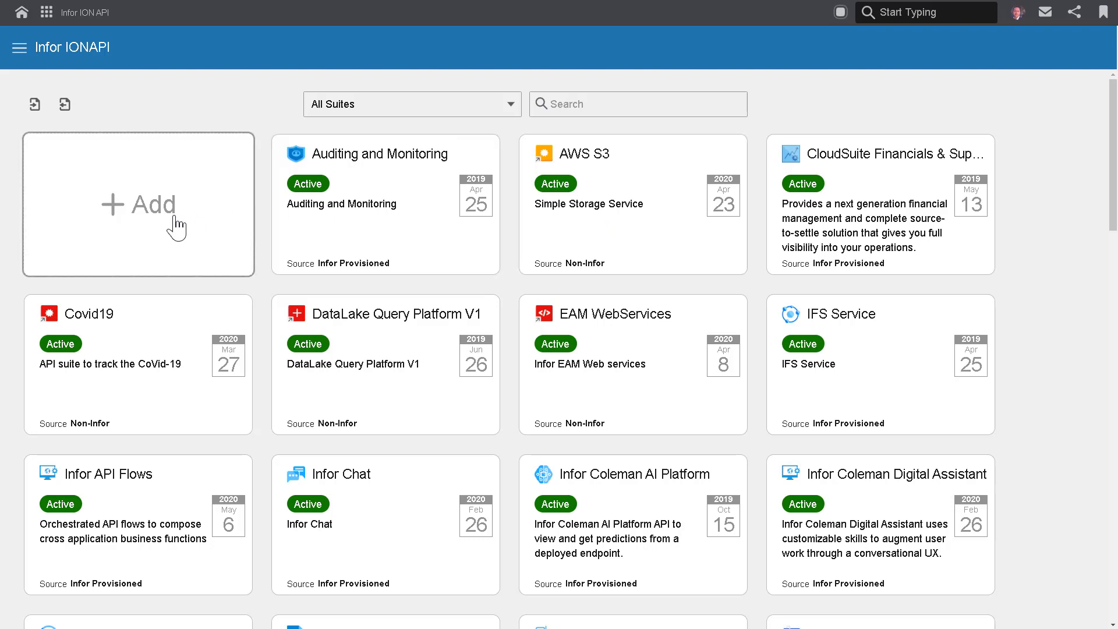
{"action": "left_click", "coordinate": [599, 218]}
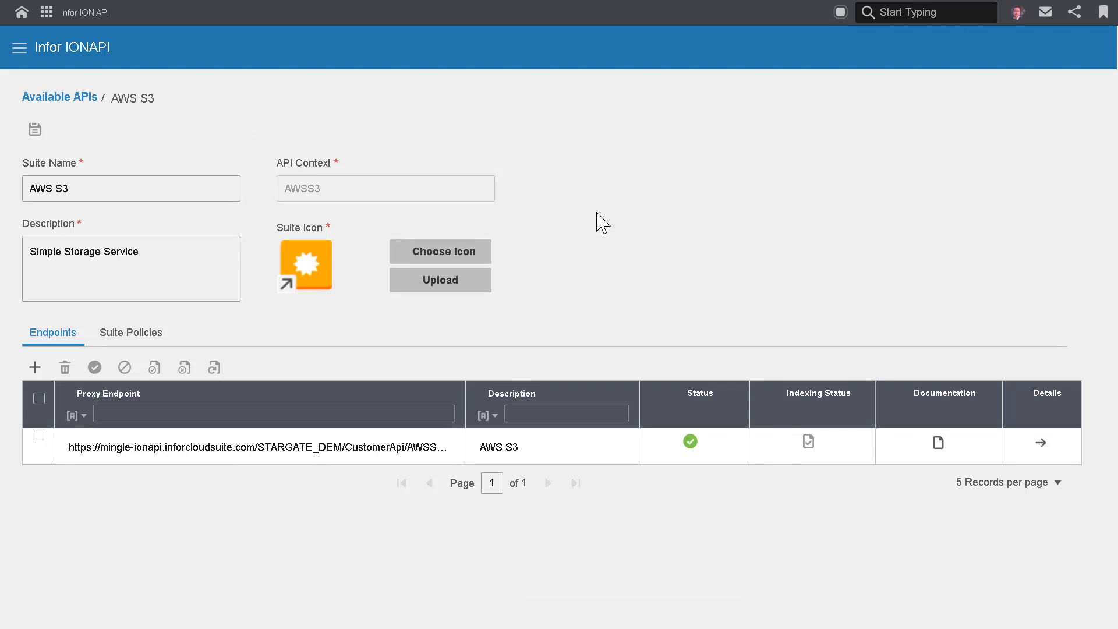
{"action": "left_click", "coordinate": [939, 456]}
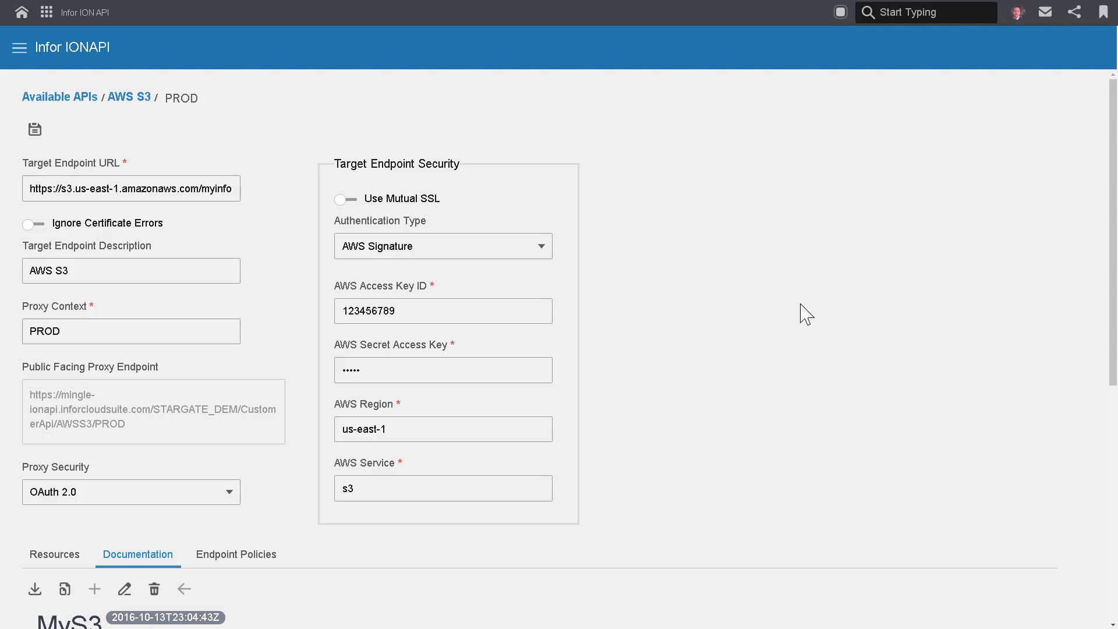
Expand the GET /{folder}/{item} operation in the MyS3 documentation and review its parameters.
{"action": "scroll", "coordinate": [807, 314], "scroll_direction": "down", "scroll_amount": 7}
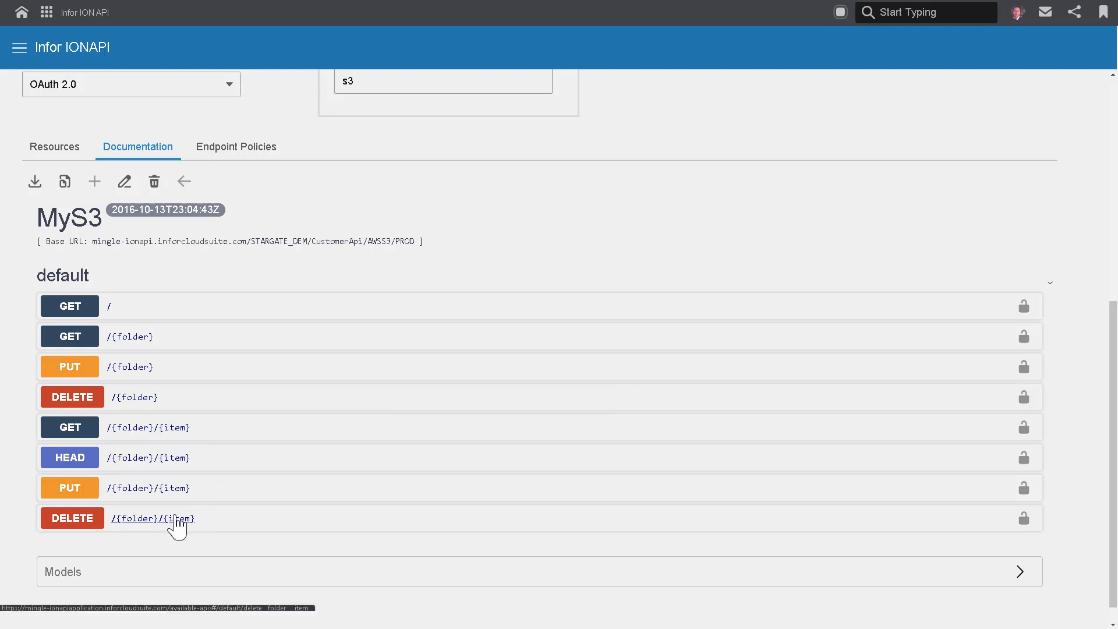
{"action": "left_click", "coordinate": [176, 434]}
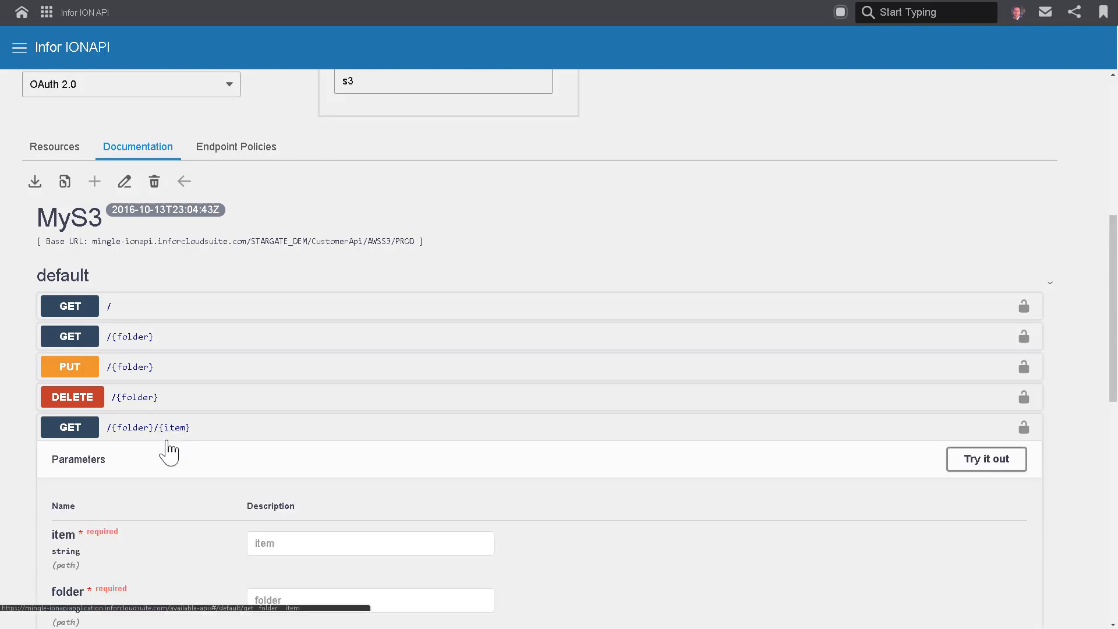
{"action": "scroll", "coordinate": [320, 460], "scroll_direction": "down", "scroll_amount": 1}
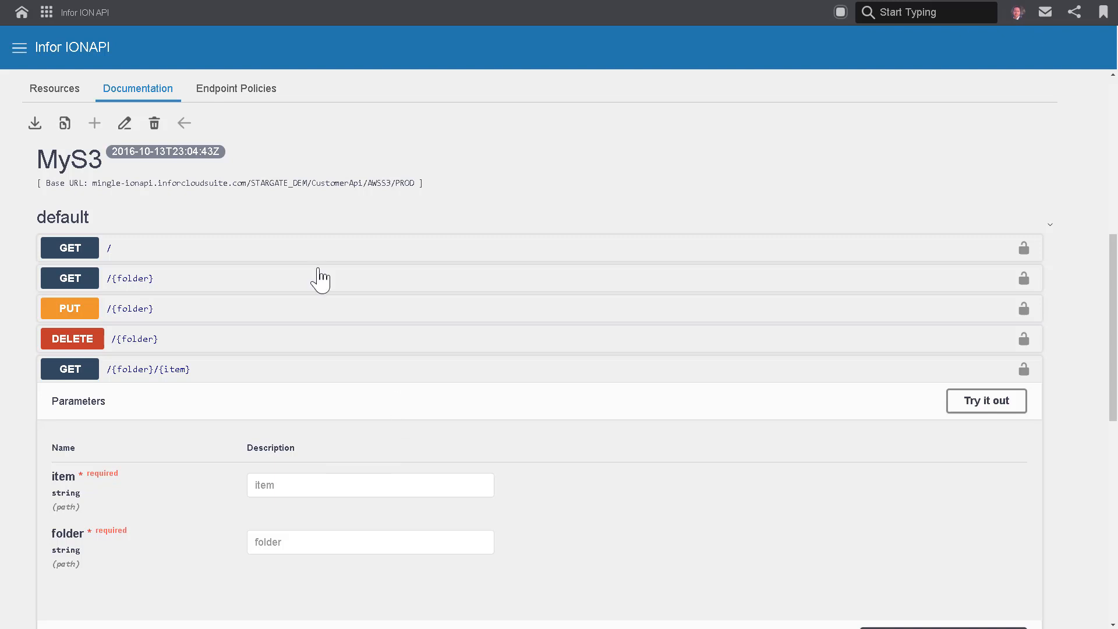
Switch to ION Desk and check the Connect section of the navigation for API Flows, then hide the navigation.
{"action": "left_click", "coordinate": [47, 13]}
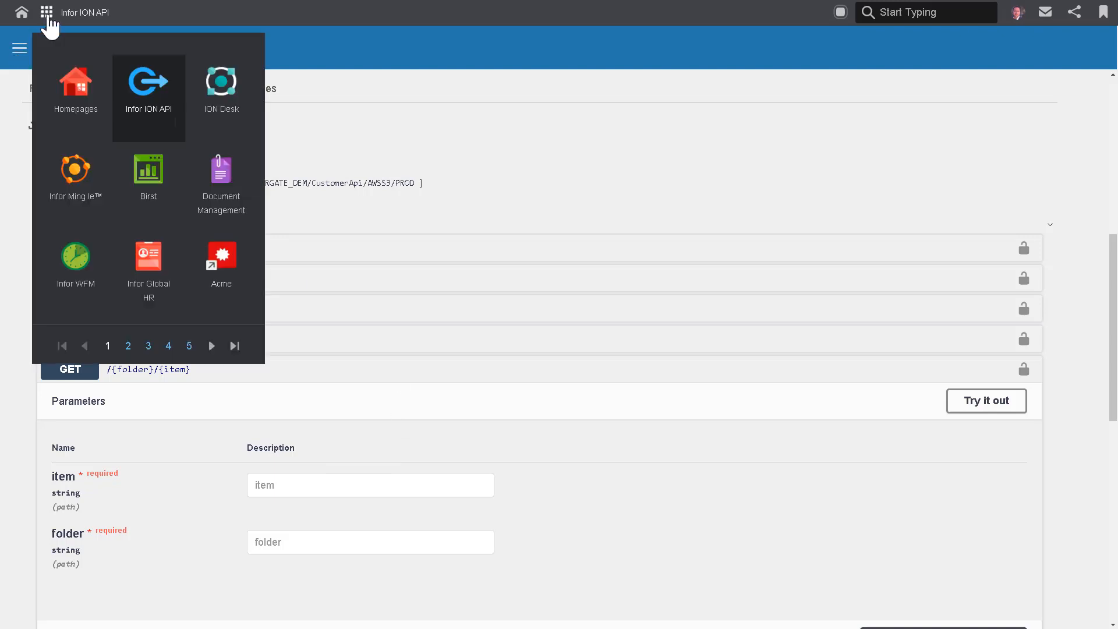
{"action": "left_click", "coordinate": [214, 98]}
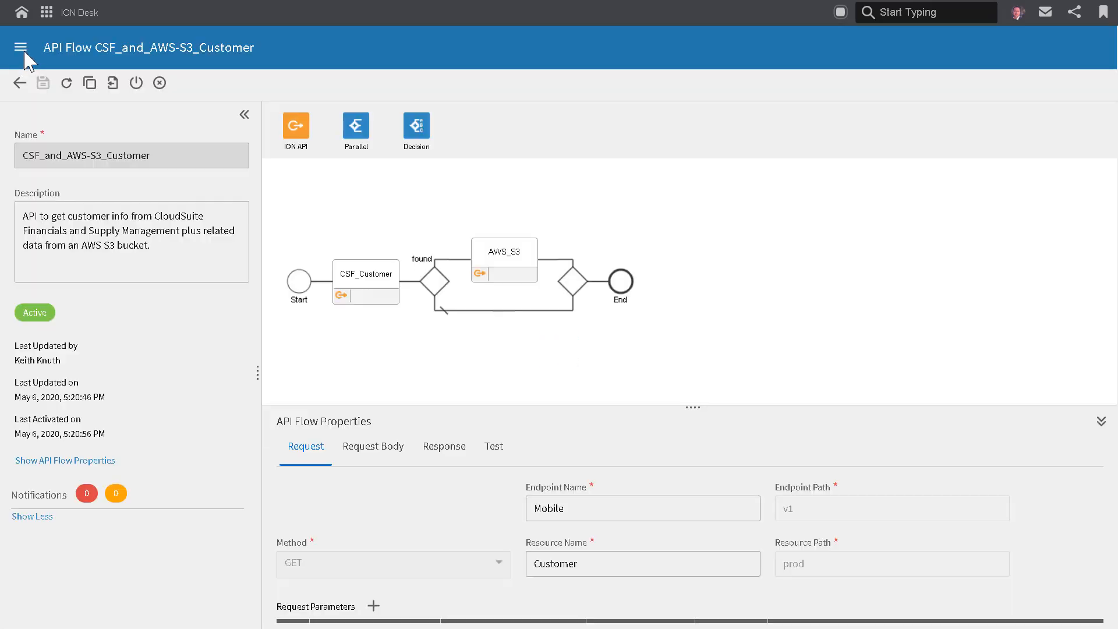
{"action": "left_click", "coordinate": [23, 50]}
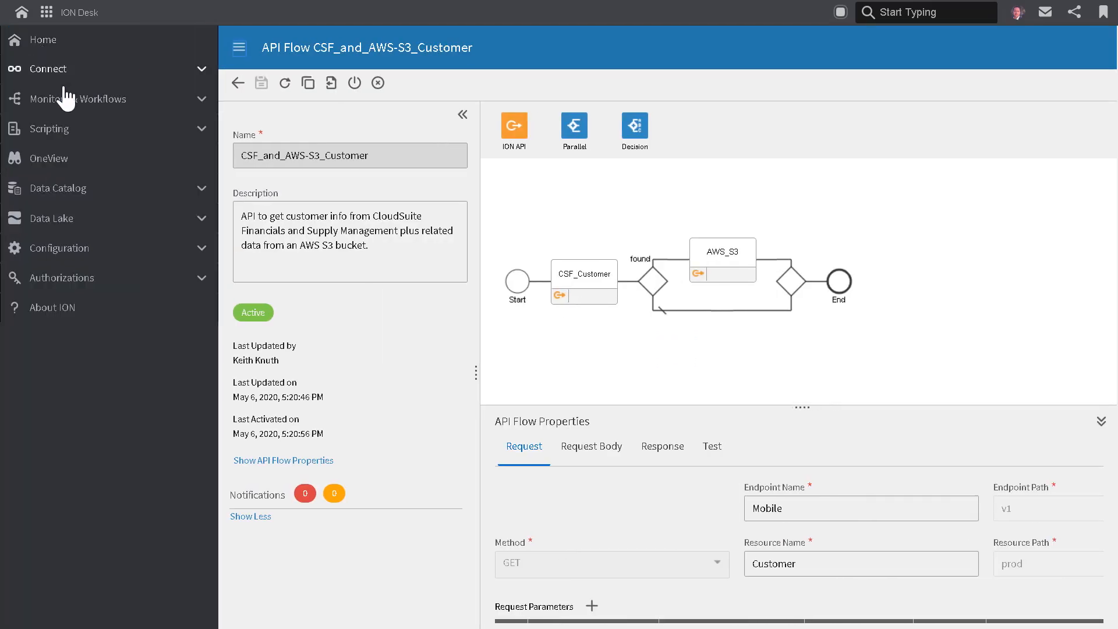
{"action": "left_click", "coordinate": [44, 72]}
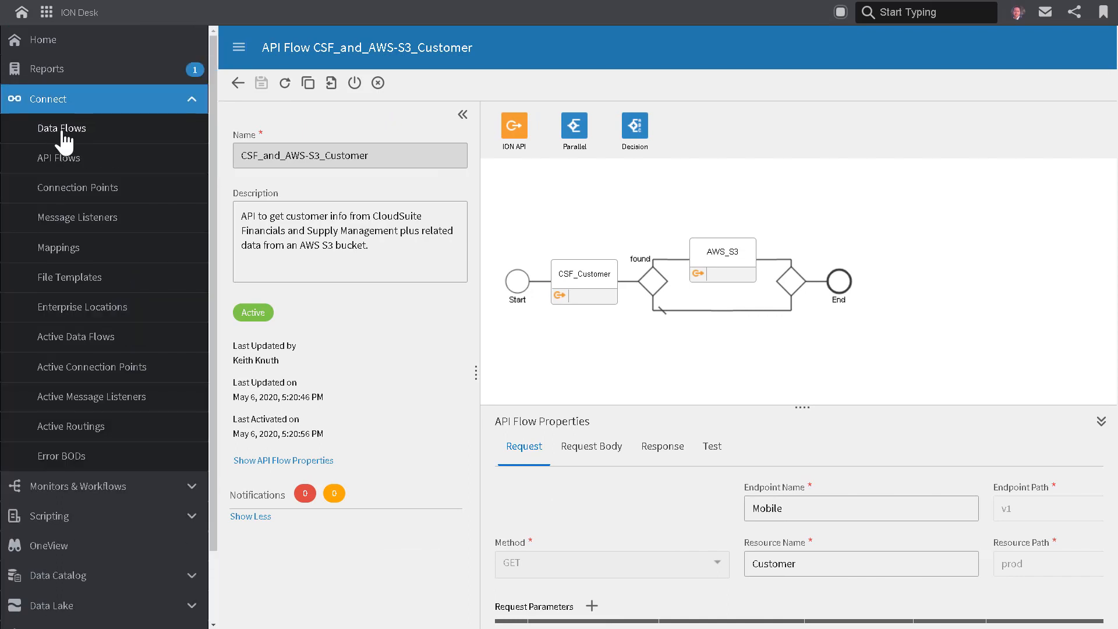
{"action": "left_click", "coordinate": [238, 48]}
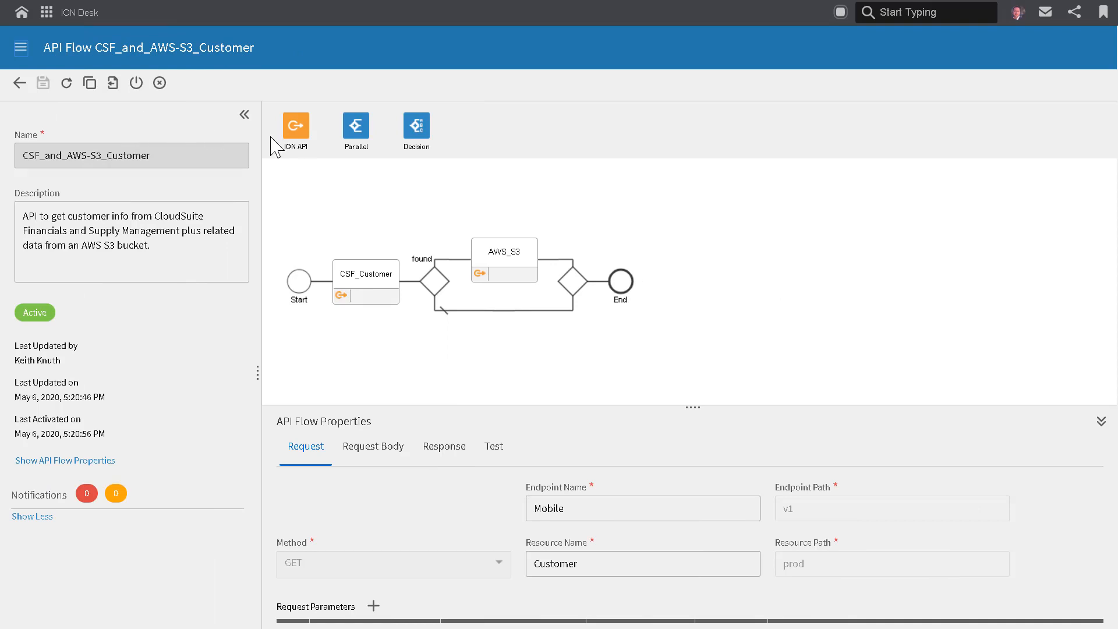
Review the name and description of the CSF_and_AWS-S3_Customer API flow and the ION API activity type.
{"action": "left_click_drag", "start_coordinate": [179, 159], "coordinate": [7, 157]}
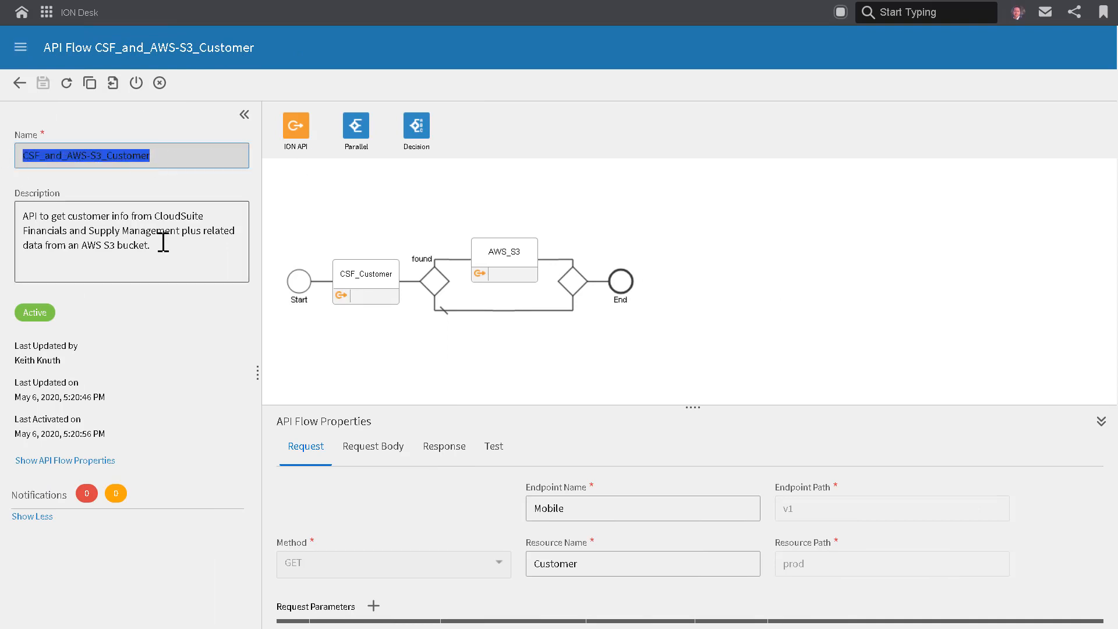
{"action": "left_click_drag", "start_coordinate": [160, 252], "coordinate": [43, 217]}
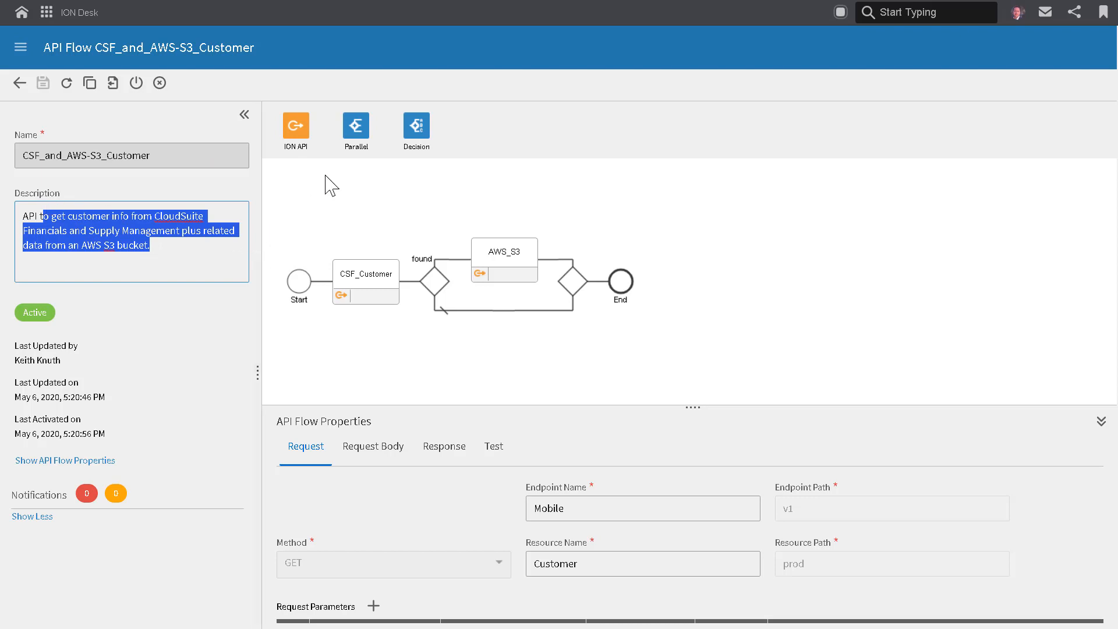
{"action": "mouse_move", "coordinate": [297, 126]}
{"action": "left_mouse_down"}
{"action": "mouse_move", "coordinate": [379, 242]}
{"action": "mouse_move", "coordinate": [370, 292]}
{"action": "mouse_move", "coordinate": [329, 162]}
{"action": "mouse_move", "coordinate": [296, 129]}
{"action": "left_mouse_up"}
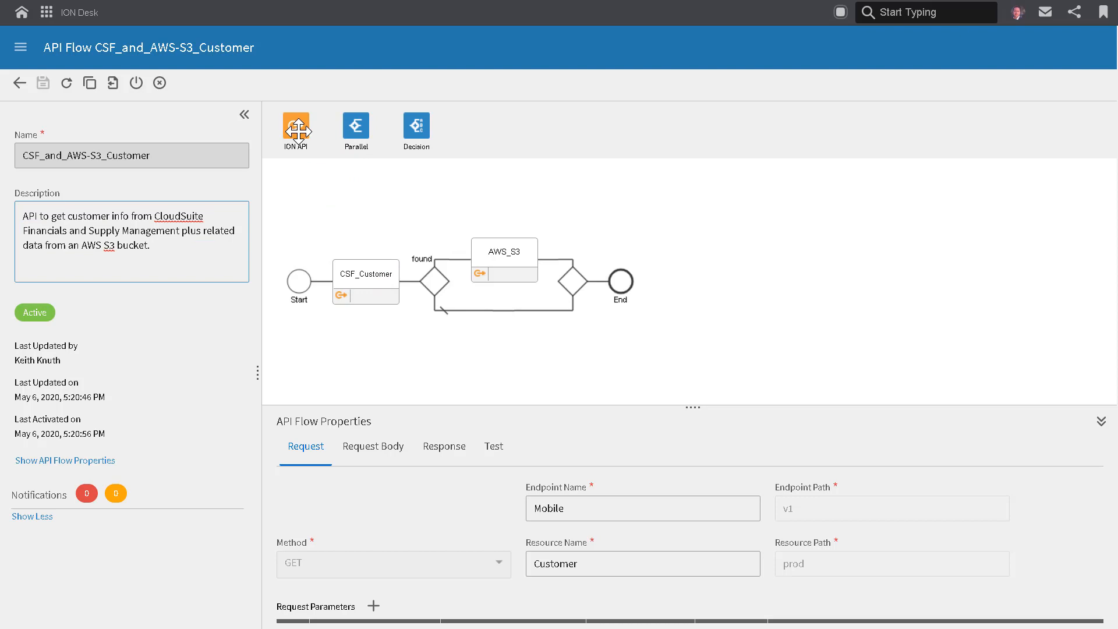
Open the CSF_Customer activity's properties, enlarge the properties area and examine the selected GET operation path.
{"action": "left_click", "coordinate": [364, 277]}
{"action": "left_click_drag", "start_coordinate": [426, 408], "coordinate": [429, 299]}
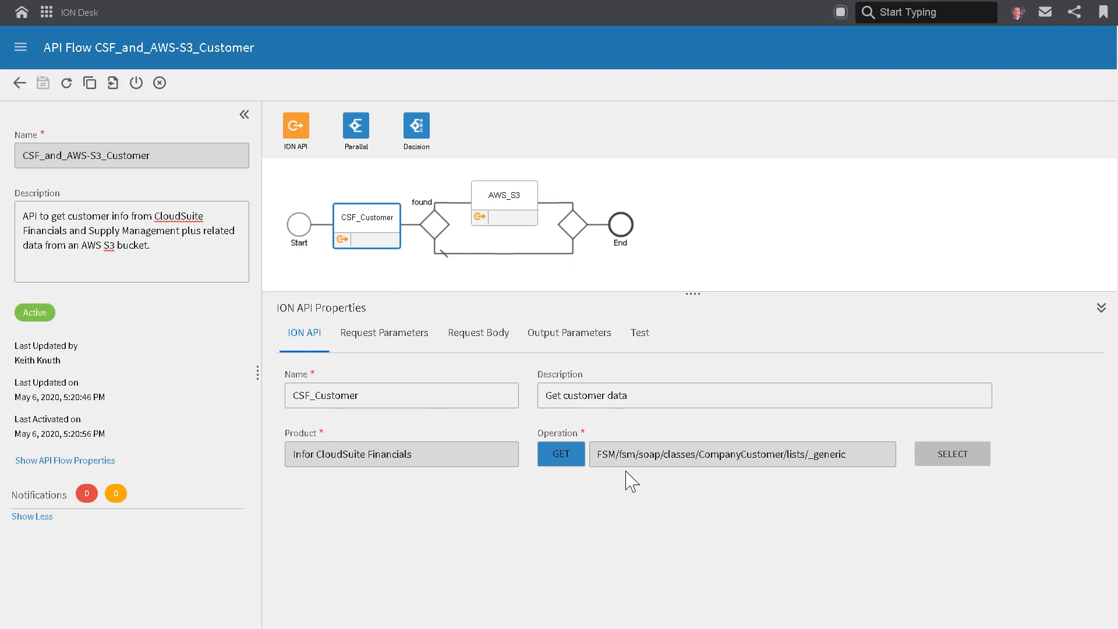
{"action": "left_click_drag", "start_coordinate": [851, 454], "coordinate": [600, 455]}
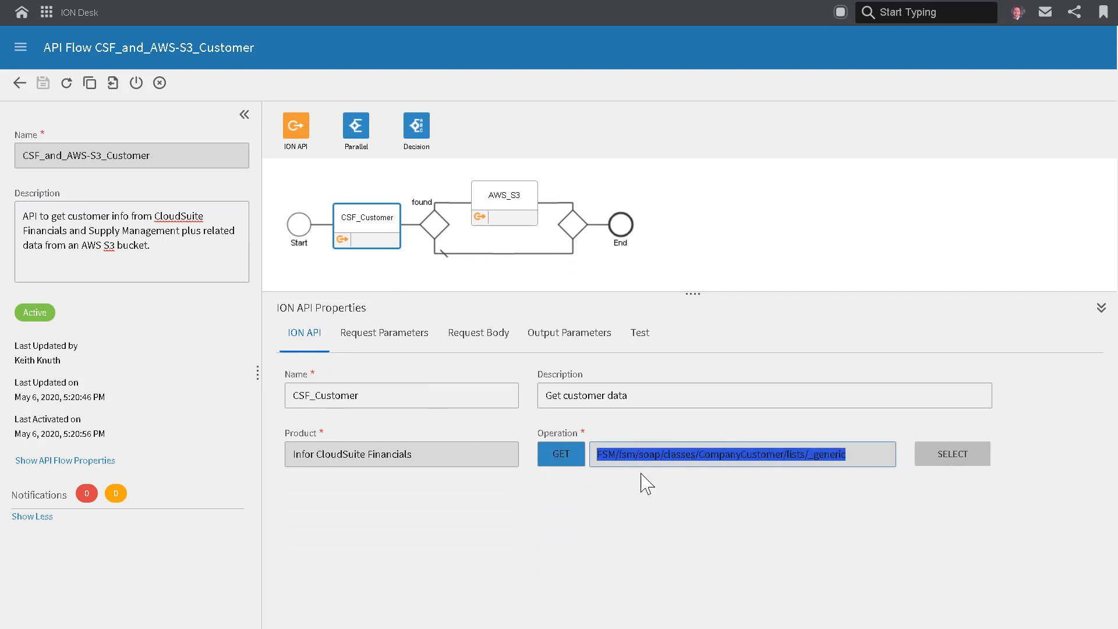
{"action": "left_click", "coordinate": [708, 516]}
Examine the CSF_Customer request parameters, covering the _fields and _limit values and the input.Company variable in _filter.
{"action": "left_click", "coordinate": [394, 346]}
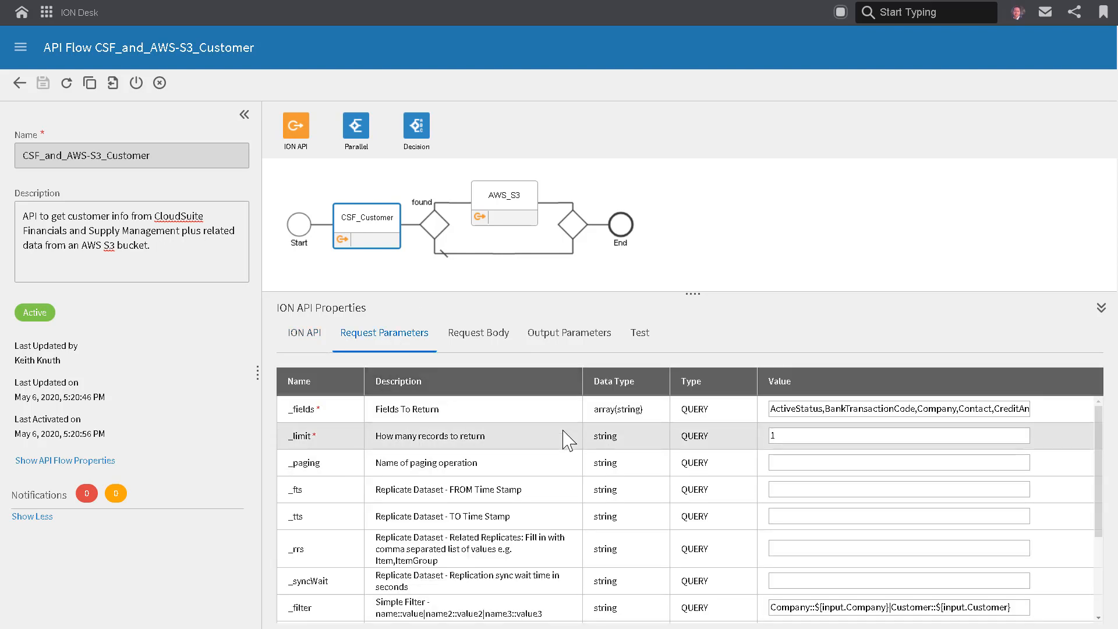
{"action": "left_click_drag", "start_coordinate": [784, 409], "coordinate": [1008, 409]}
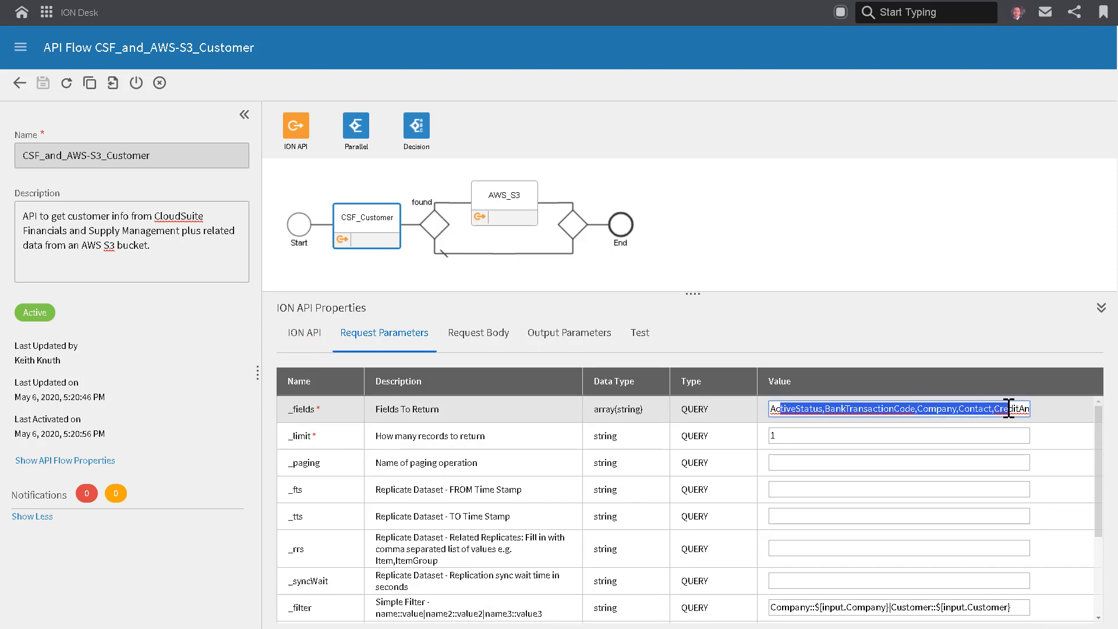
{"action": "left_click", "coordinate": [781, 436]}
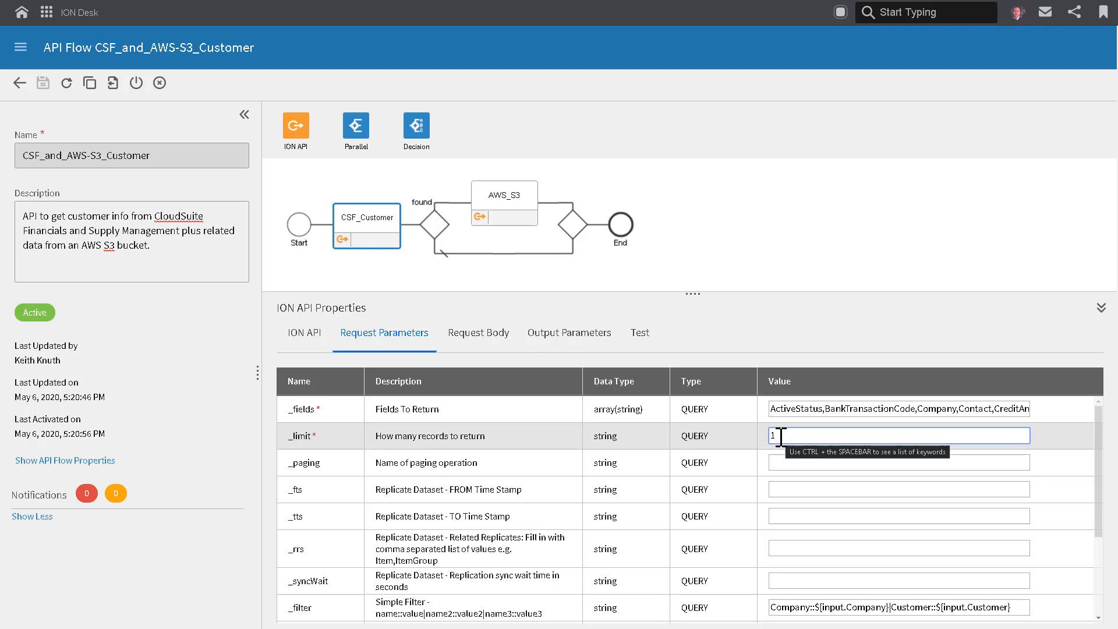
{"action": "scroll", "coordinate": [810, 516], "scroll_direction": "down", "scroll_amount": 2}
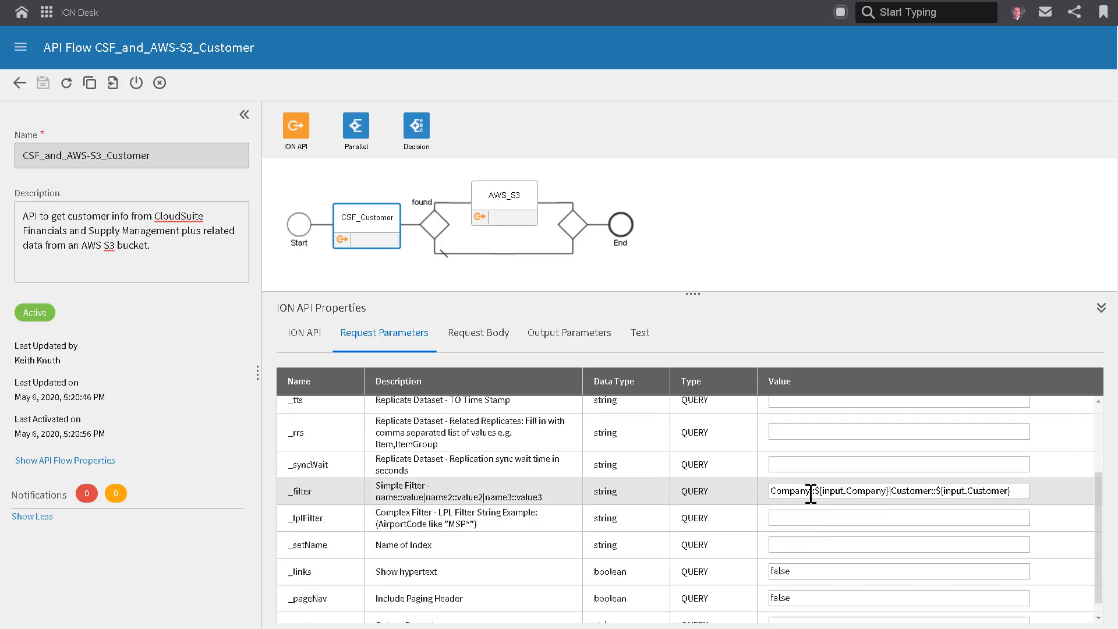
{"action": "left_click_drag", "start_coordinate": [890, 491], "coordinate": [815, 491]}
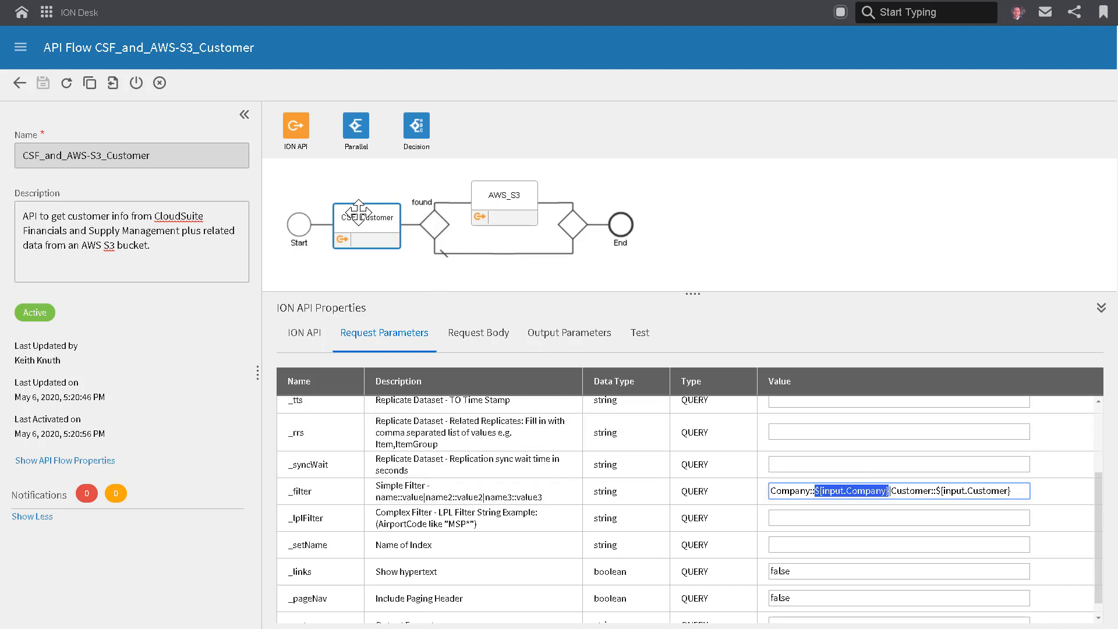
Compare the flow's Company and Customer request parameters at Start with the input variables in CSF_Customer's _filter value.
{"action": "left_click", "coordinate": [300, 233]}
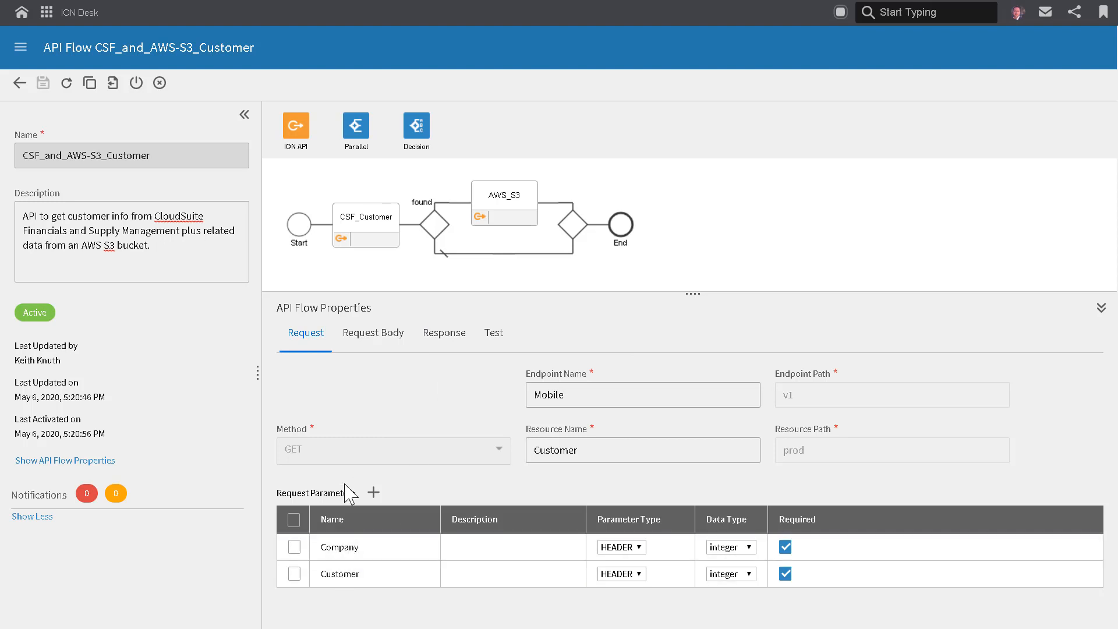
{"action": "left_click", "coordinate": [373, 218]}
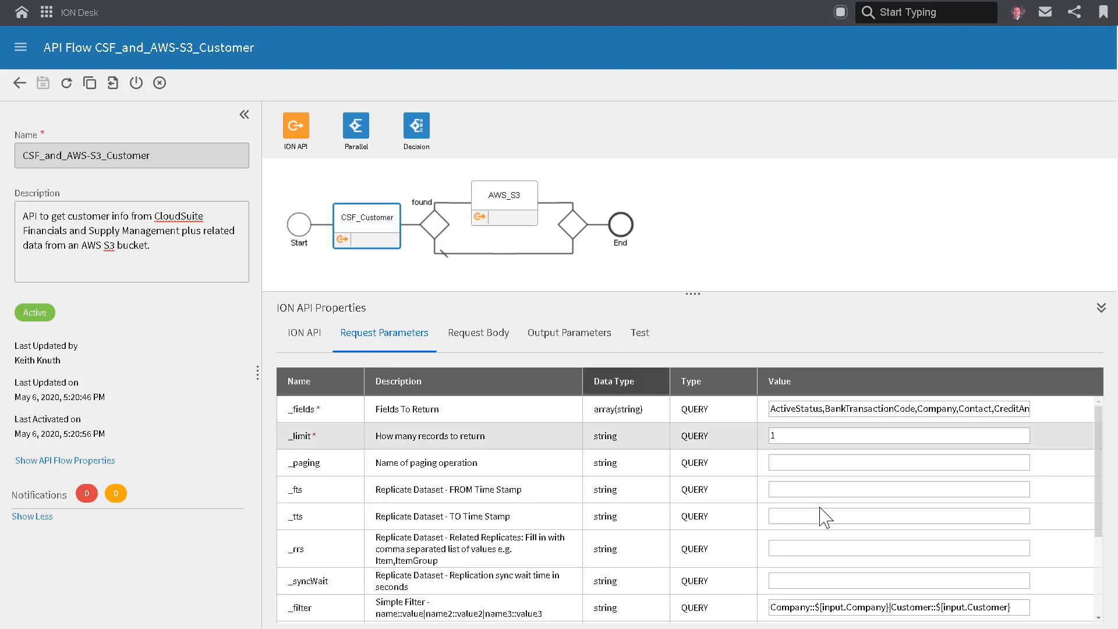
{"action": "left_click_drag", "start_coordinate": [894, 607], "coordinate": [824, 608]}
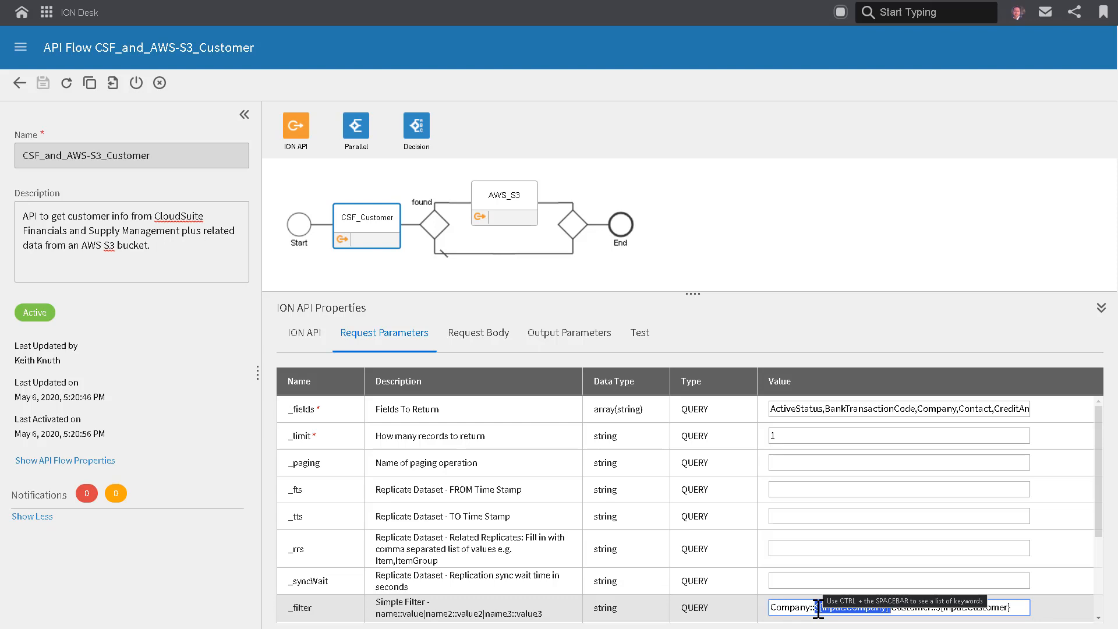
Check the available keywords for the input.Company and input.Customer variables in CSF_Customer's _filter value.
{"action": "left_click_drag", "start_coordinate": [818, 607], "coordinate": [815, 608]}
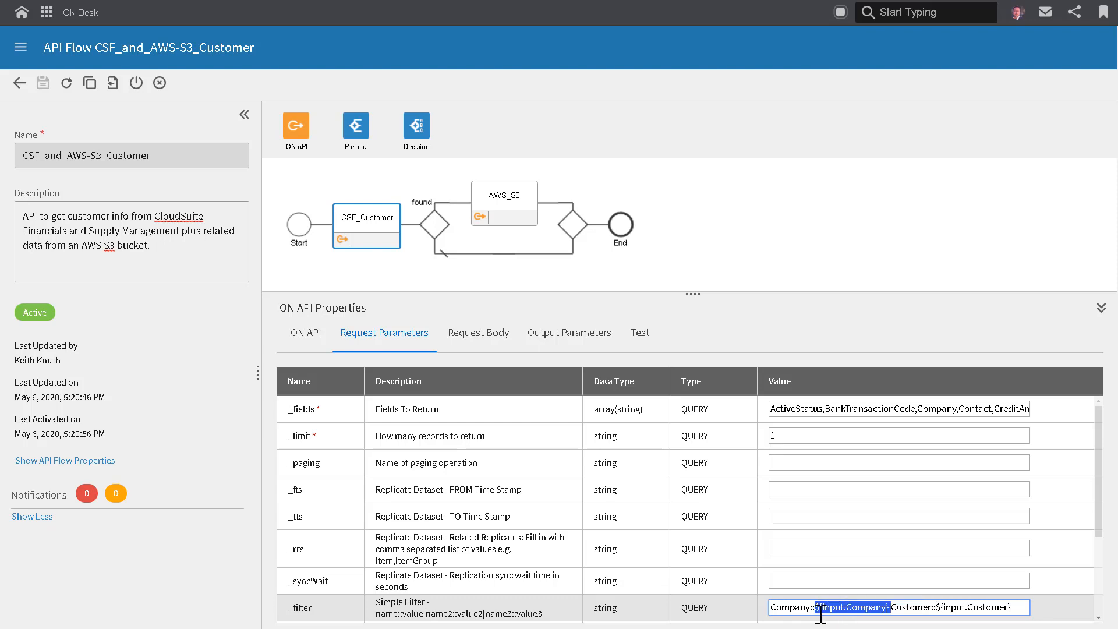
{"action": "key", "text": "ctrl+space"}
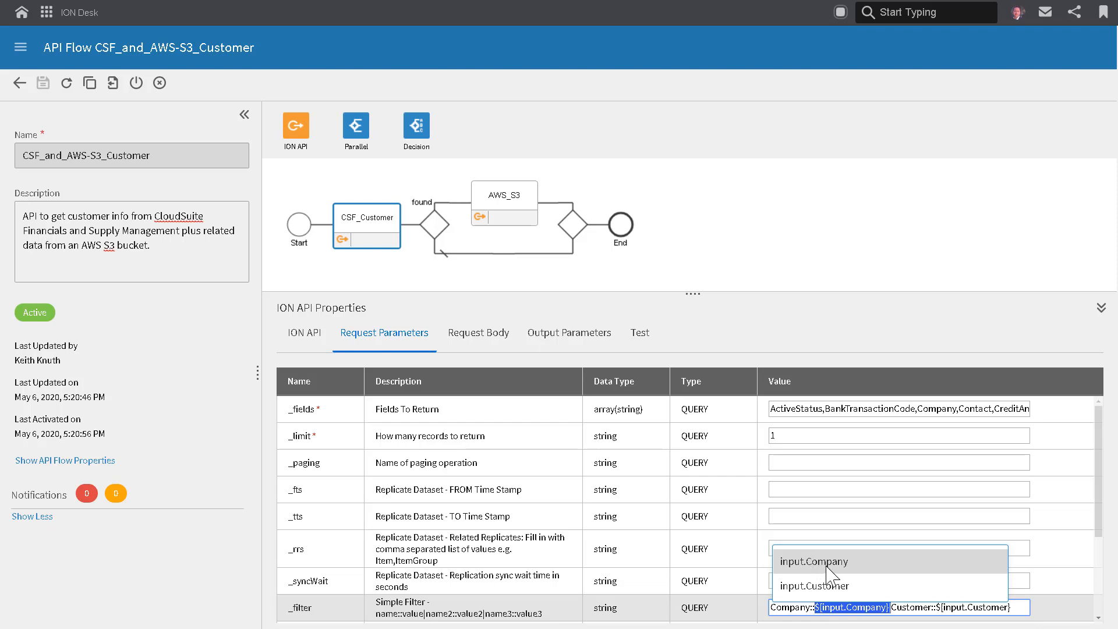
{"action": "left_click", "coordinate": [952, 607]}
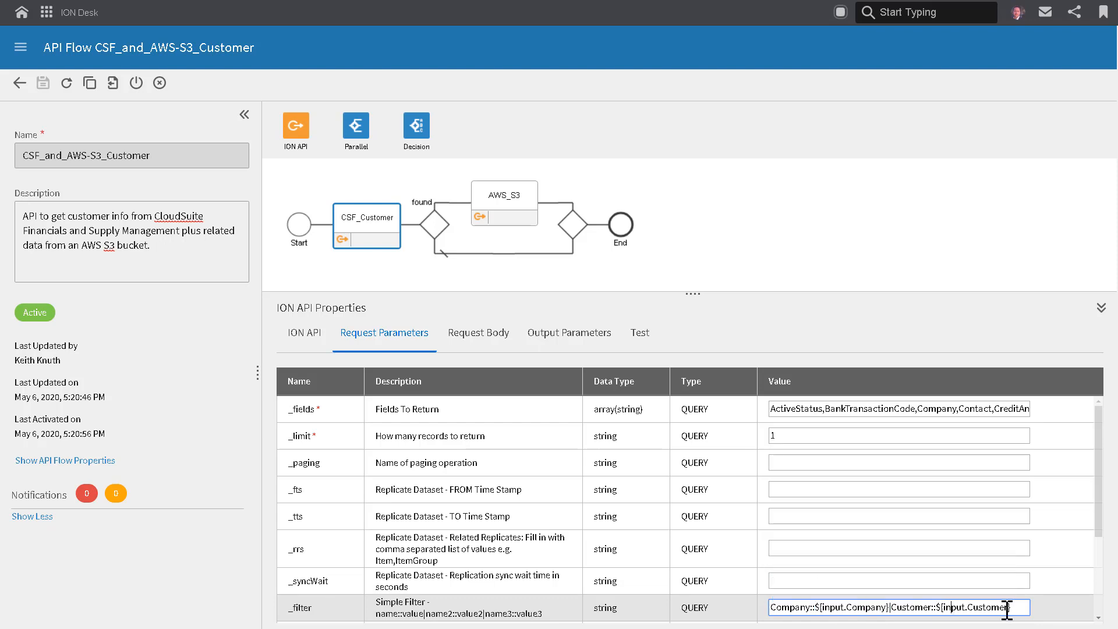
{"action": "left_click_drag", "start_coordinate": [1010, 607], "coordinate": [937, 607]}
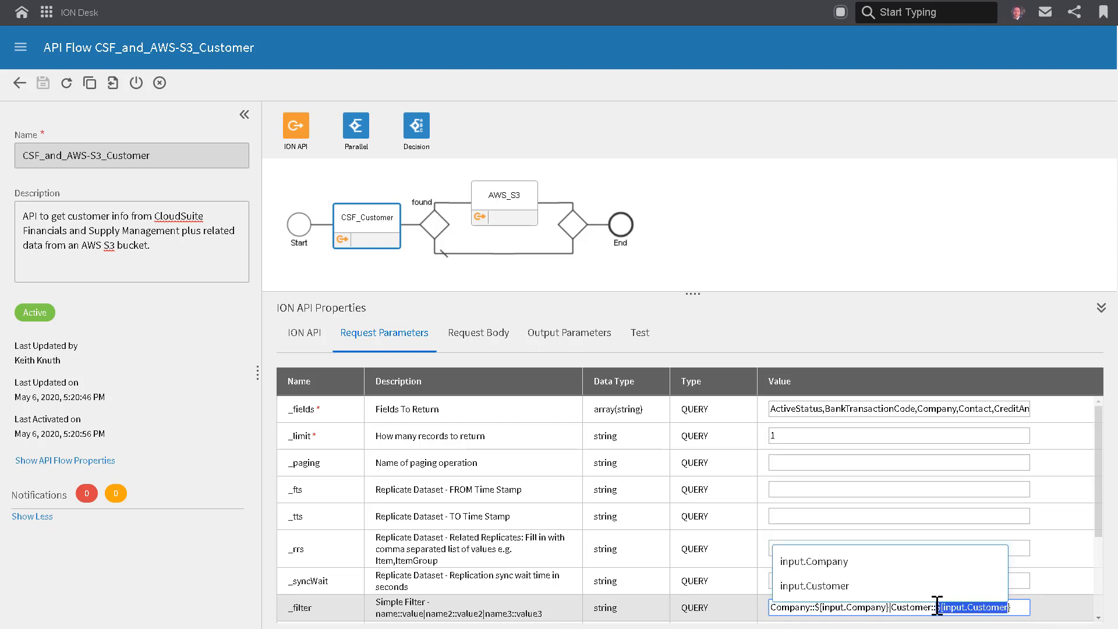
{"action": "left_click", "coordinate": [1035, 543]}
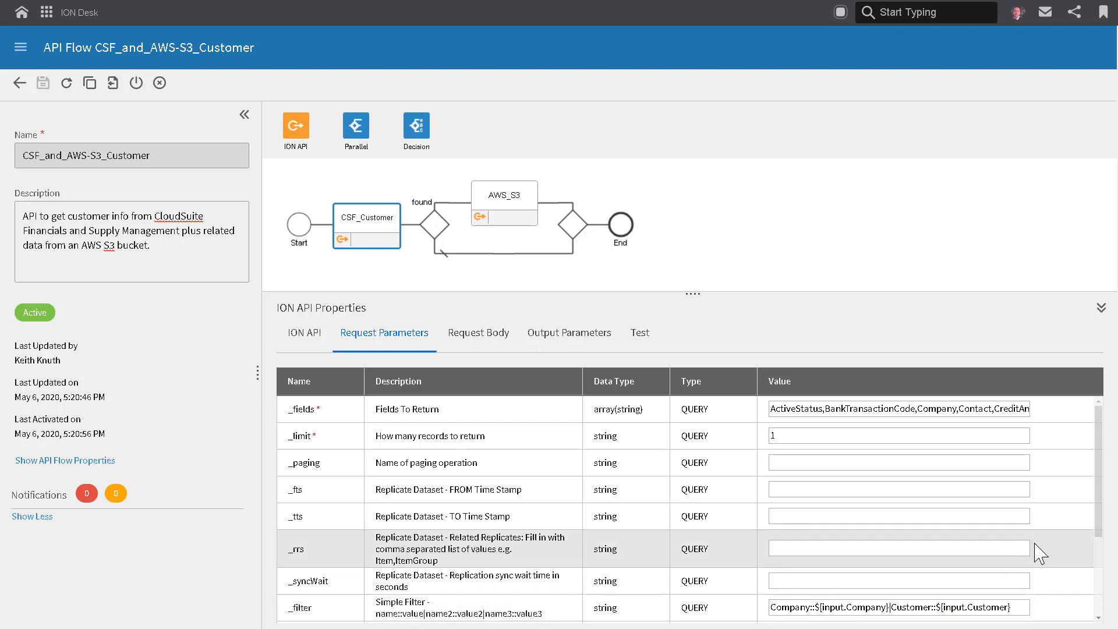
Review CSF_Customer's remaining request parameters and the names and JSON paths of its output parameters.
{"action": "scroll", "coordinate": [1035, 543], "scroll_direction": "down", "scroll_amount": 3}
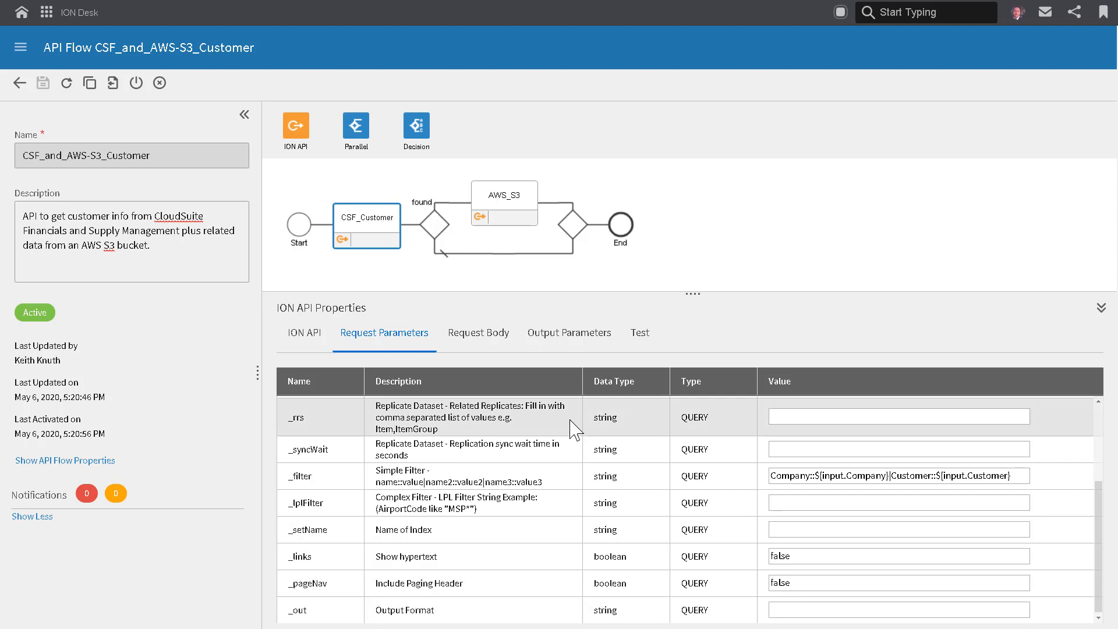
{"action": "left_click", "coordinate": [554, 349]}
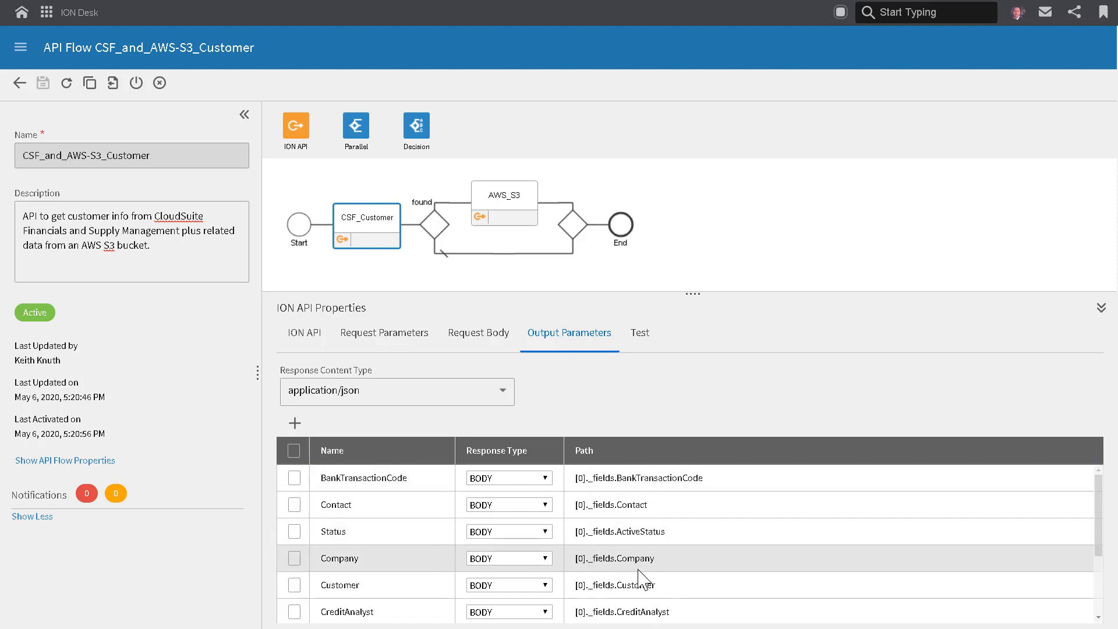
{"action": "scroll", "coordinate": [642, 613], "scroll_direction": "down", "scroll_amount": 3}
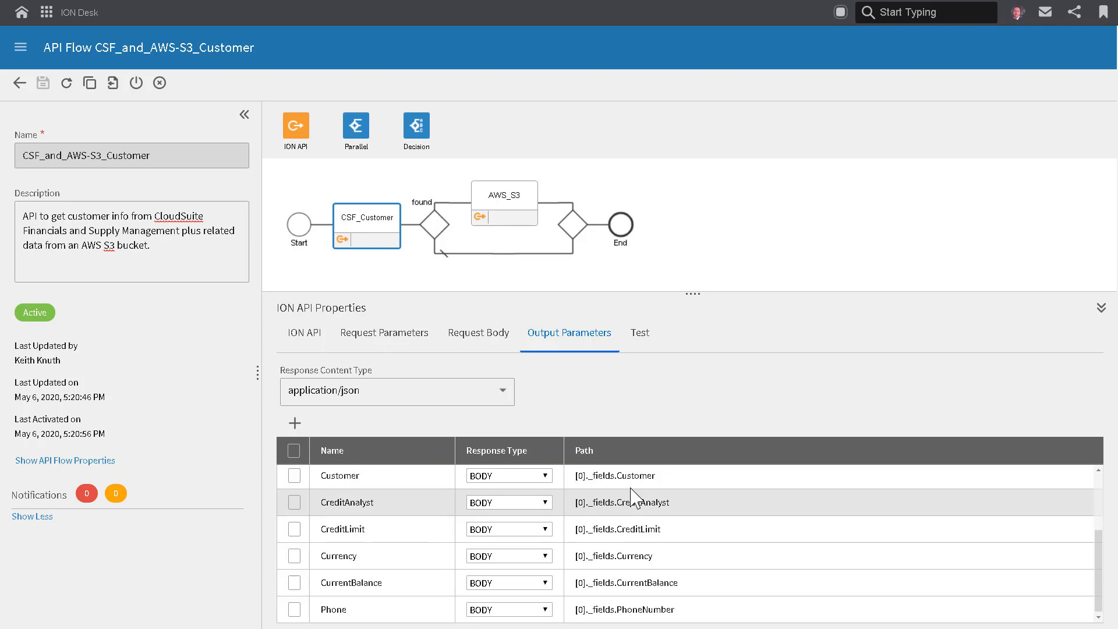
Test the CSF_Customer activity with input.Company 1 and a customer number, and review the returned output parameters.
{"action": "left_click", "coordinate": [643, 339]}
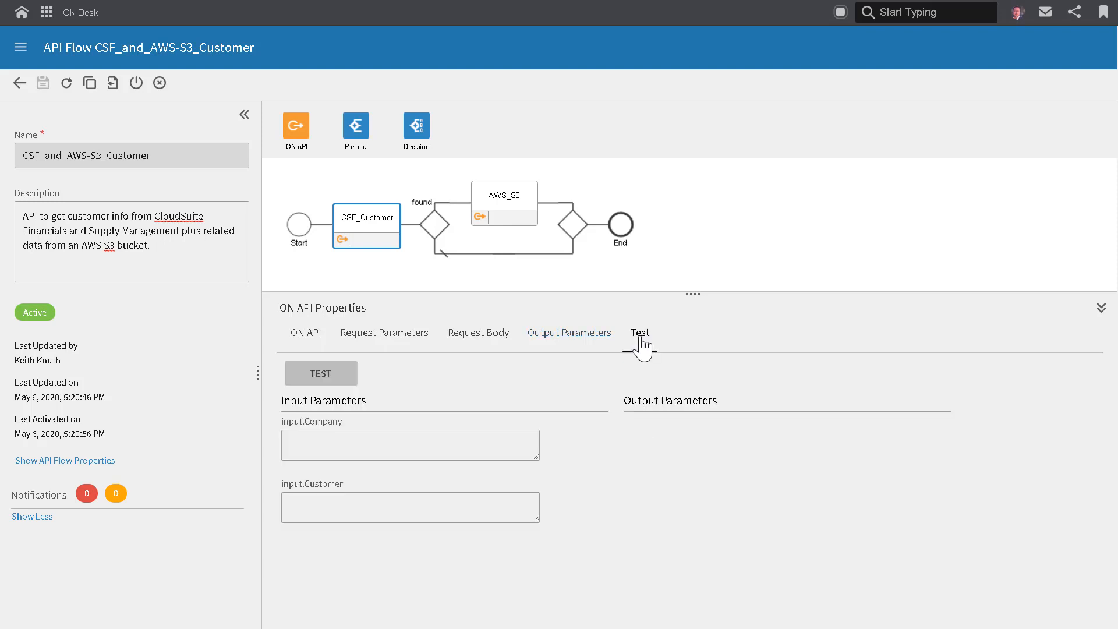
{"action": "left_click", "coordinate": [337, 445]}
{"action": "type", "text": "1"}
{"action": "left_click", "coordinate": [326, 511]}
{"action": "type", "text": "3"}
{"action": "left_click", "coordinate": [319, 376]}
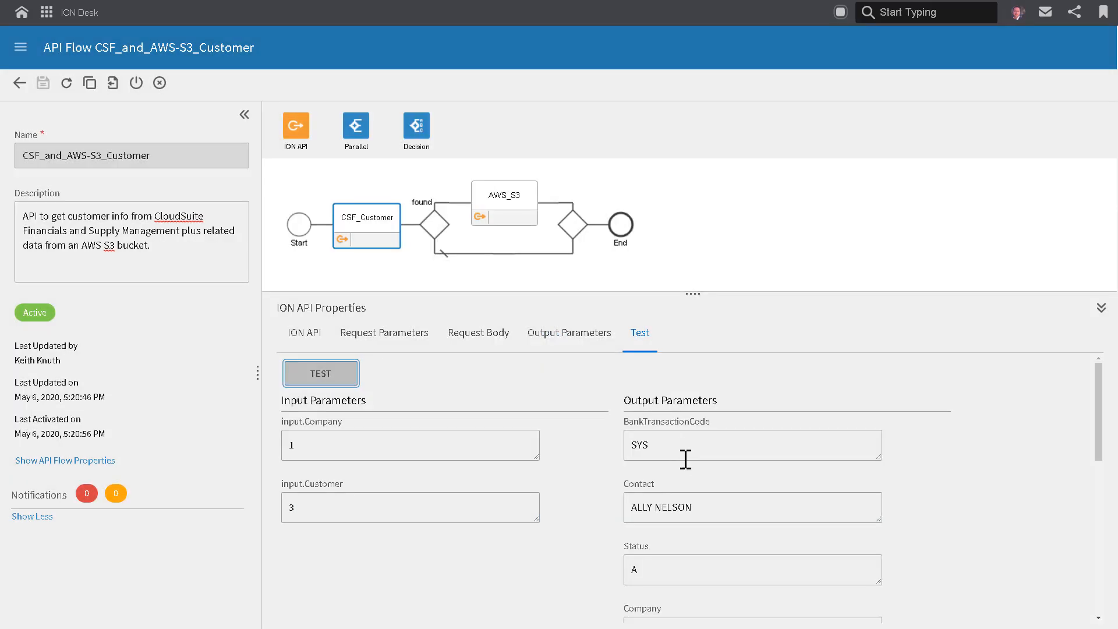
{"action": "scroll", "coordinate": [684, 457], "scroll_direction": "down", "scroll_amount": 5}
{"action": "scroll", "coordinate": [687, 473], "scroll_direction": "up", "scroll_amount": 5}
Compare the product and GET operation of the AWS_S3 activity with those of CSF_Customer.
{"action": "mouse_move", "coordinate": [288, 125]}
{"action": "left_mouse_down"}
{"action": "mouse_move", "coordinate": [504, 205]}
{"action": "mouse_move", "coordinate": [288, 130]}
{"action": "left_mouse_up"}
{"action": "left_click", "coordinate": [483, 193]}
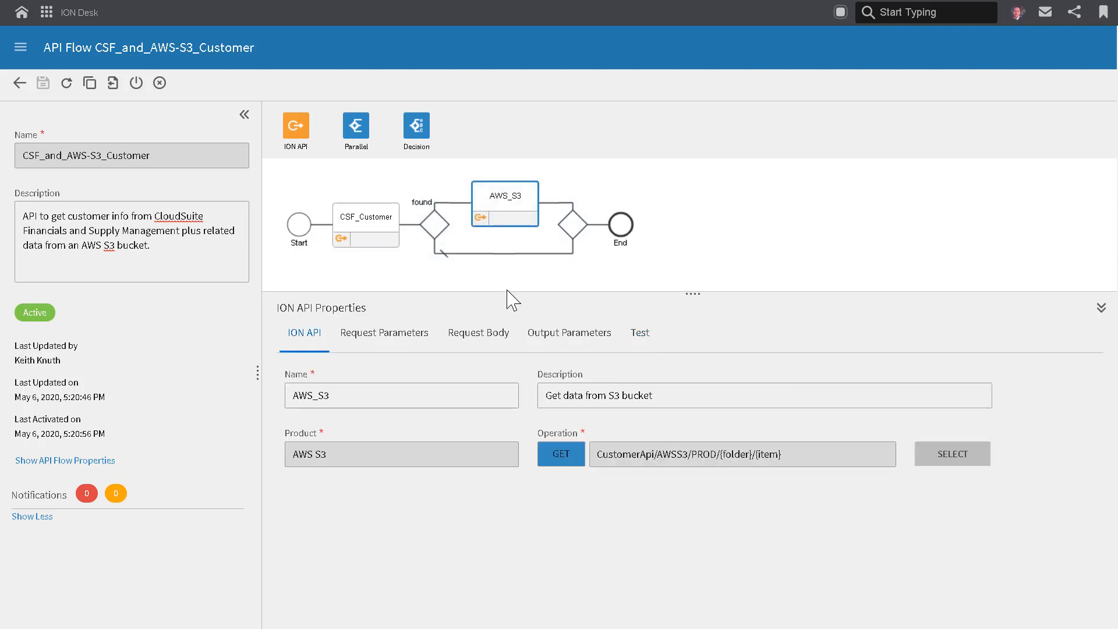
{"action": "left_click", "coordinate": [362, 223]}
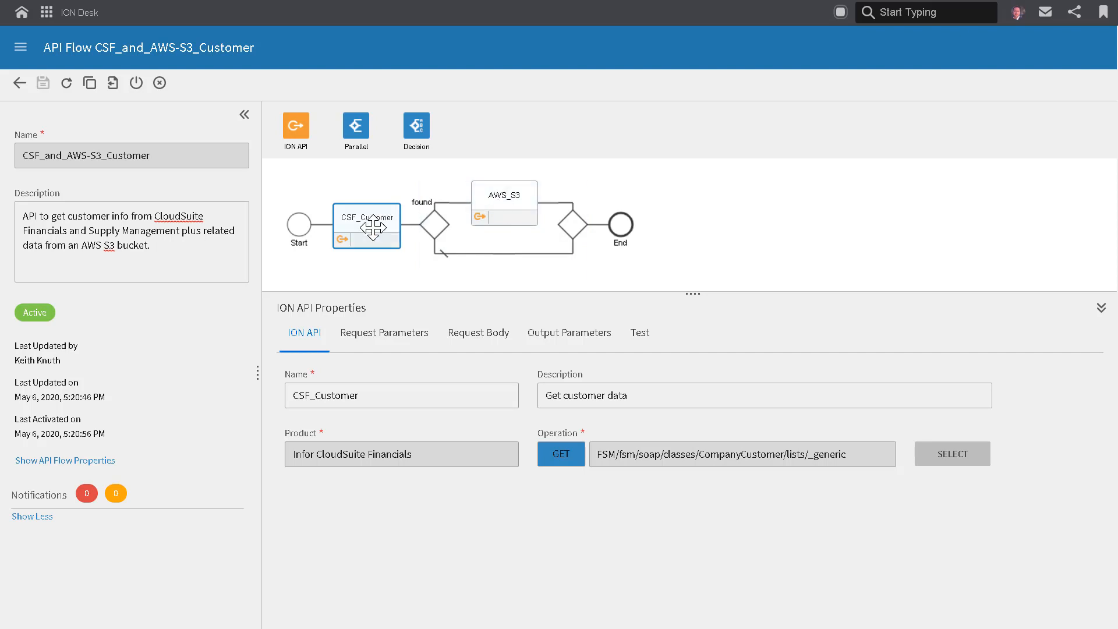
{"action": "left_click", "coordinate": [497, 197]}
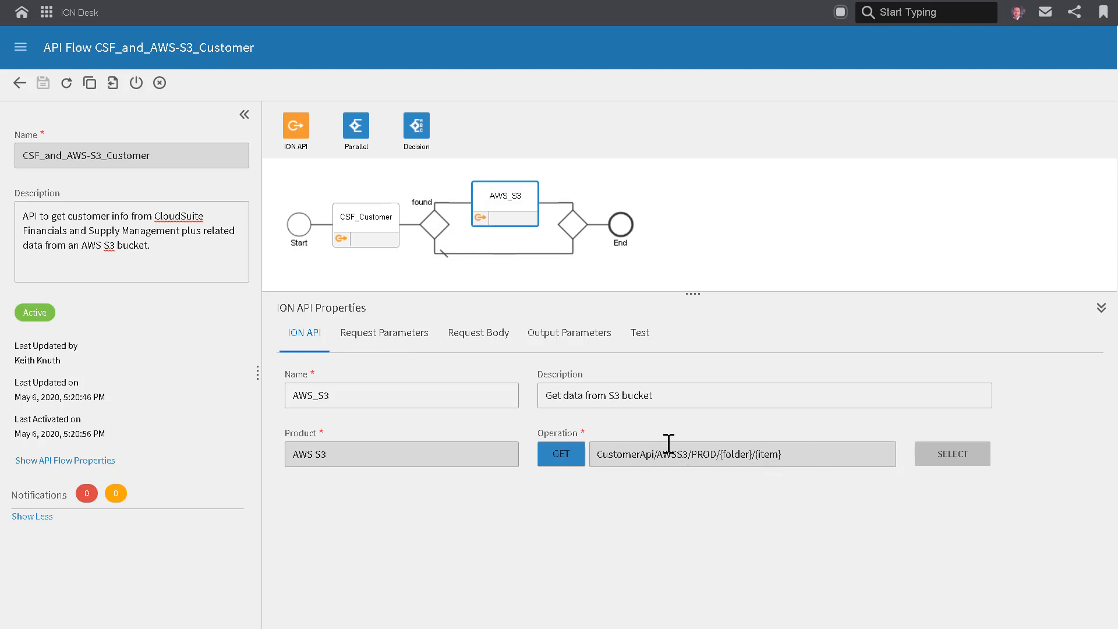
Examine the AWS_S3 request parameters, covering the keywords available for item and the fixed folder value.
{"action": "left_click", "coordinate": [390, 342]}
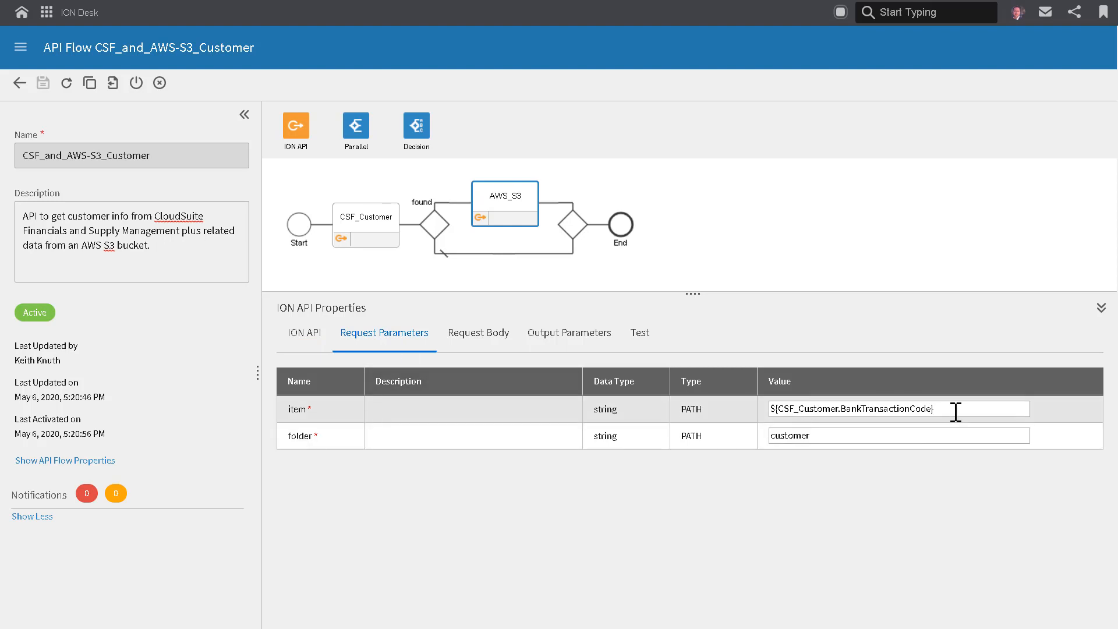
{"action": "left_click_drag", "start_coordinate": [949, 412], "coordinate": [786, 414]}
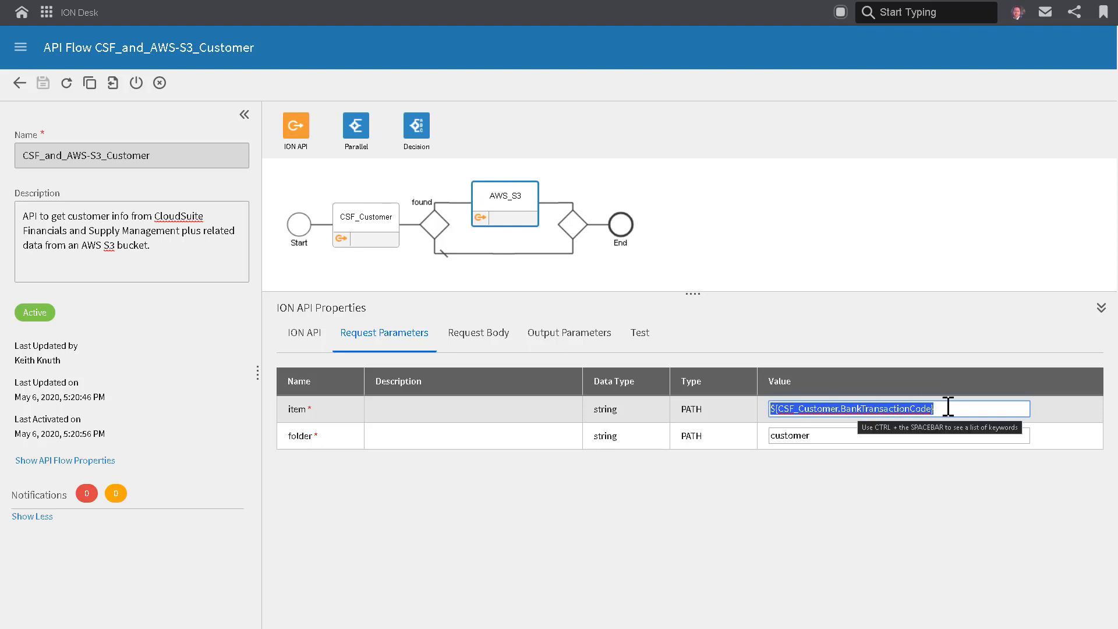
{"action": "key", "text": "ctrl+space"}
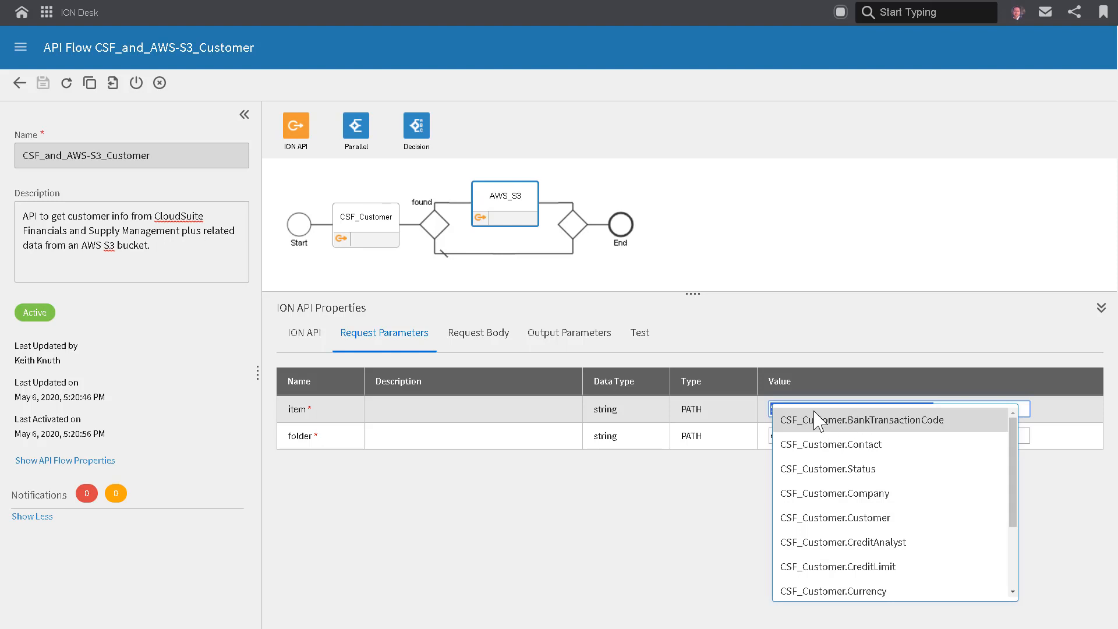
{"action": "left_click", "coordinate": [748, 487]}
{"action": "left_click_drag", "start_coordinate": [817, 439], "coordinate": [778, 438]}
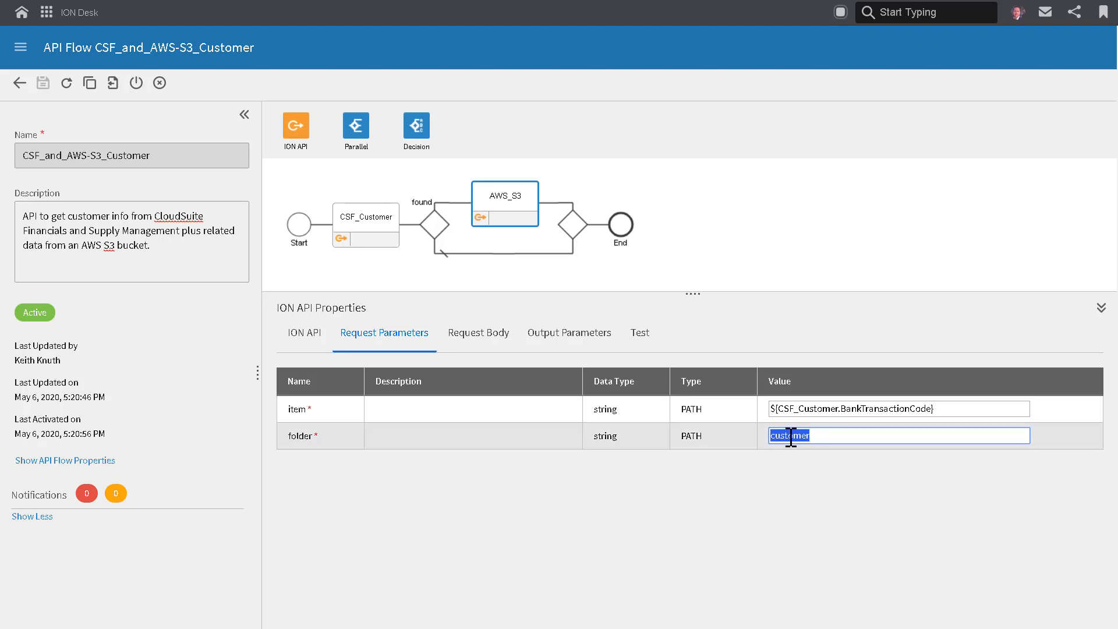
Examine the path of the CodeValue output parameter in the AWS_S3 activity.
{"action": "left_click", "coordinate": [514, 347]}
{"action": "left_click", "coordinate": [561, 351]}
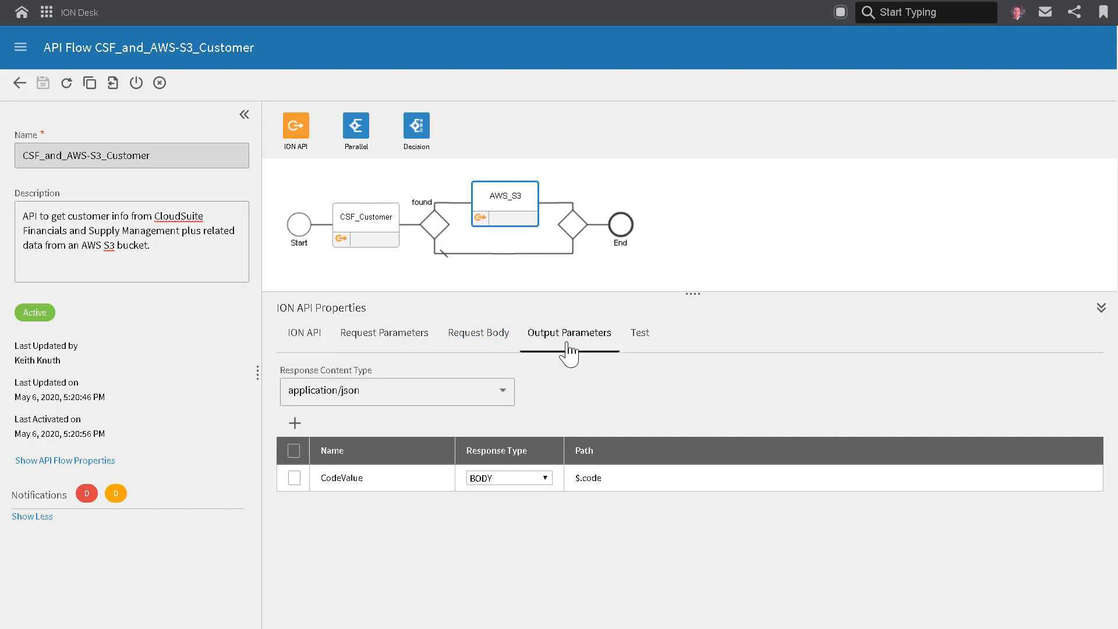
{"action": "left_click", "coordinate": [581, 477]}
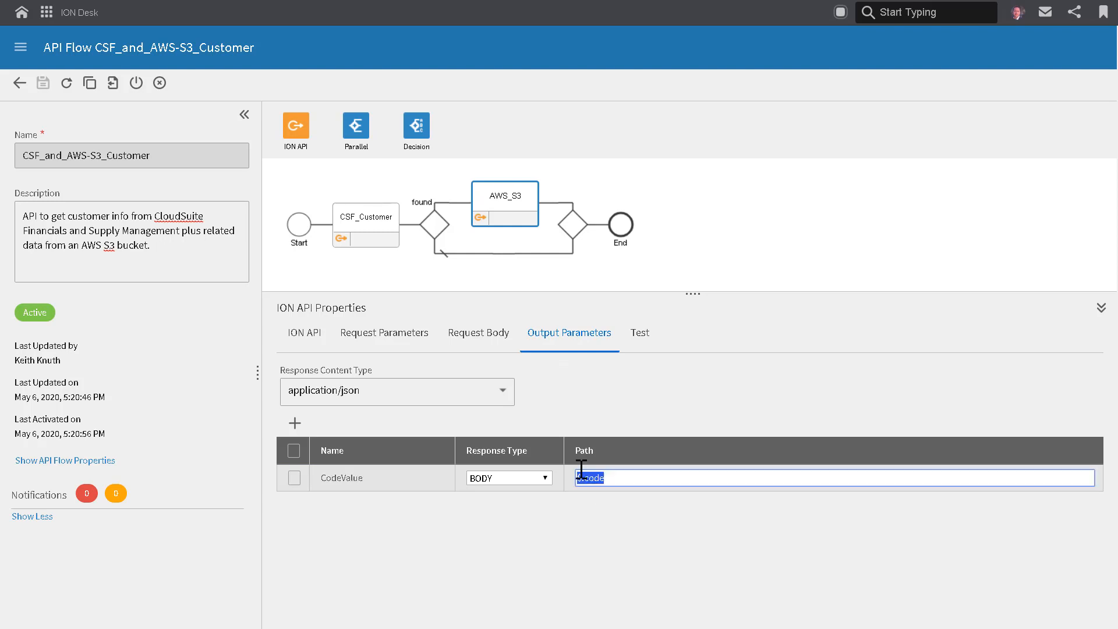
Test the AWS_S3 activity with CSF_Customer.BankTransactionCode set to SYS and inspect the returned CodeValue.
{"action": "left_click", "coordinate": [639, 339]}
{"action": "left_click", "coordinate": [356, 446]}
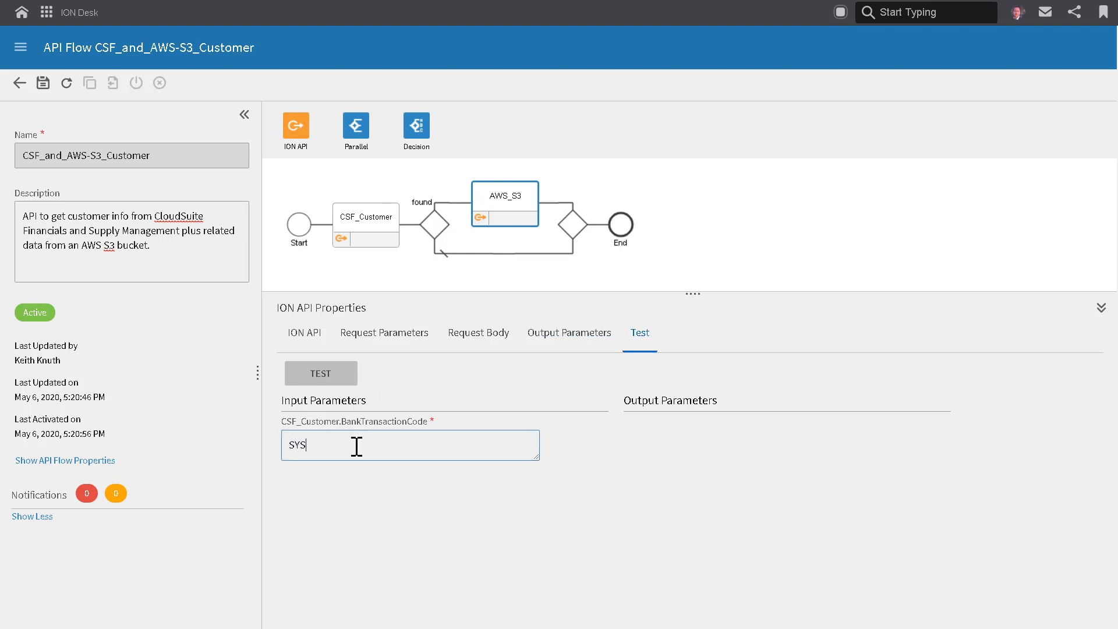
{"action": "left_click", "coordinate": [324, 381]}
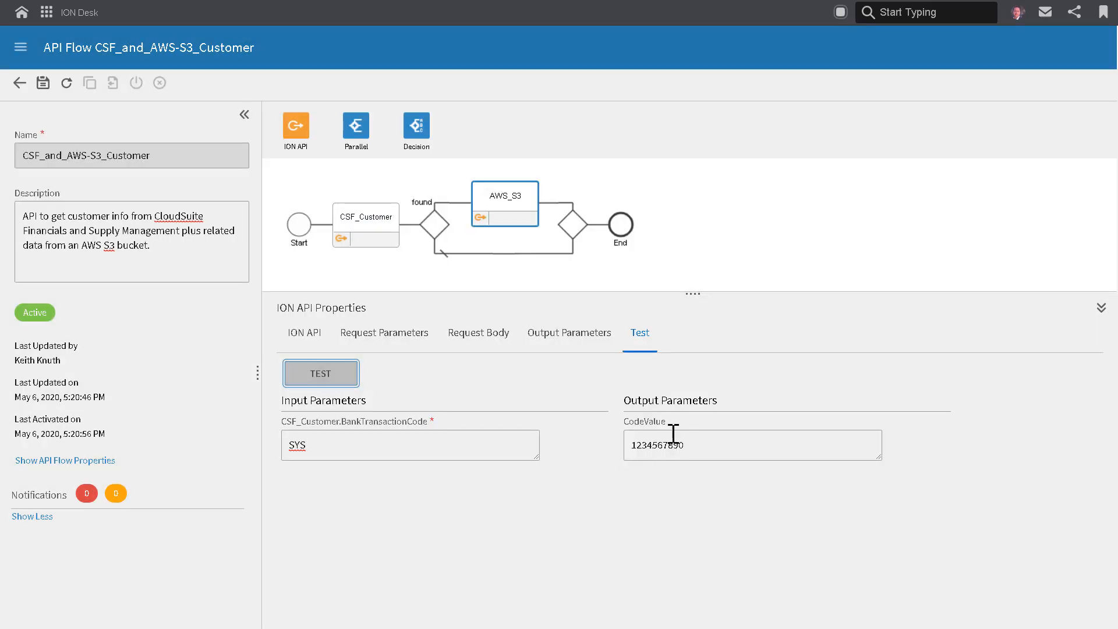
{"action": "double_click", "coordinate": [649, 452]}
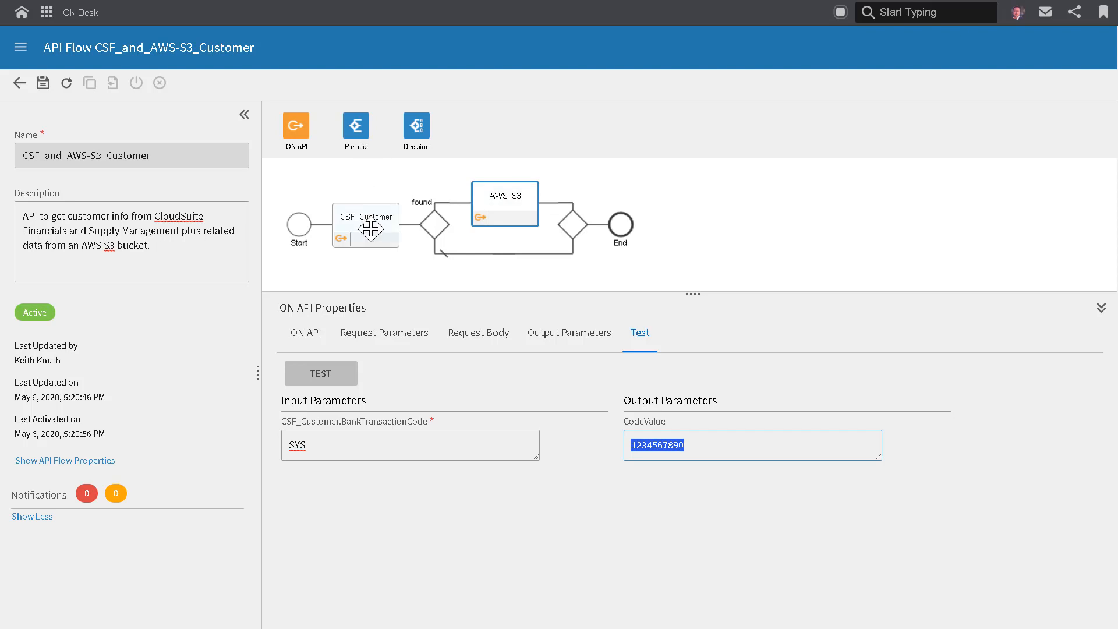
Open the properties of the decision after CSF_Customer and examine its CustomerFound decision parameter.
{"action": "mouse_move", "coordinate": [417, 125]}
{"action": "left_mouse_down"}
{"action": "mouse_move", "coordinate": [440, 236]}
{"action": "mouse_move", "coordinate": [418, 120]}
{"action": "left_mouse_up"}
{"action": "left_click", "coordinate": [432, 227]}
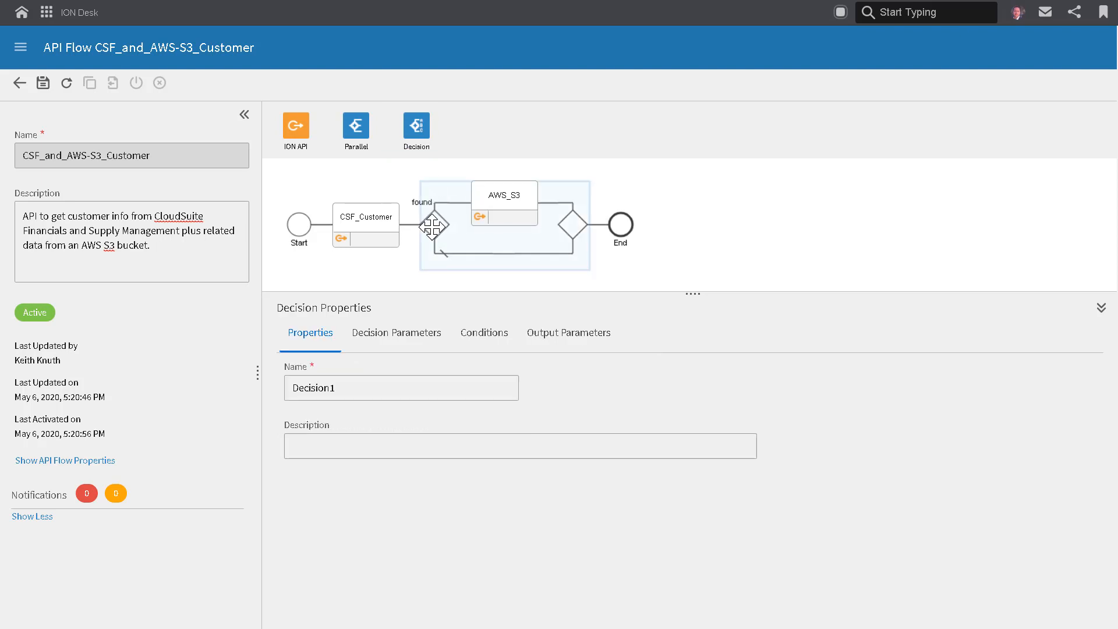
{"action": "left_click", "coordinate": [405, 344]}
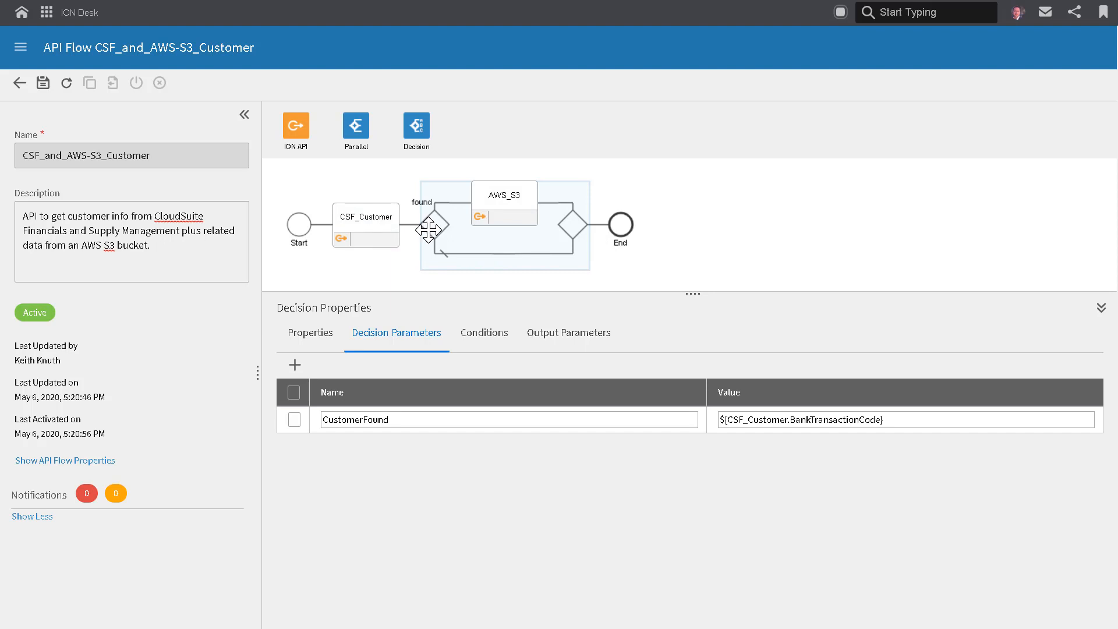
Compare the CustomerFound reference in the decision's condition expression with the name and value of the decision parameter.
{"action": "left_click", "coordinate": [483, 333]}
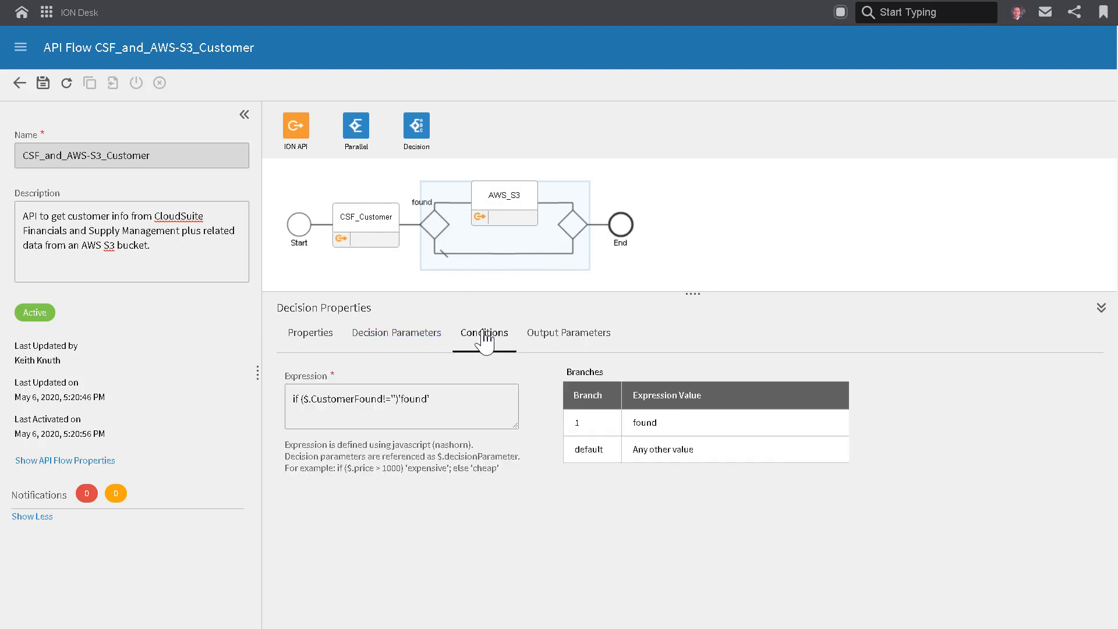
{"action": "left_click_drag", "start_coordinate": [430, 400], "coordinate": [291, 402]}
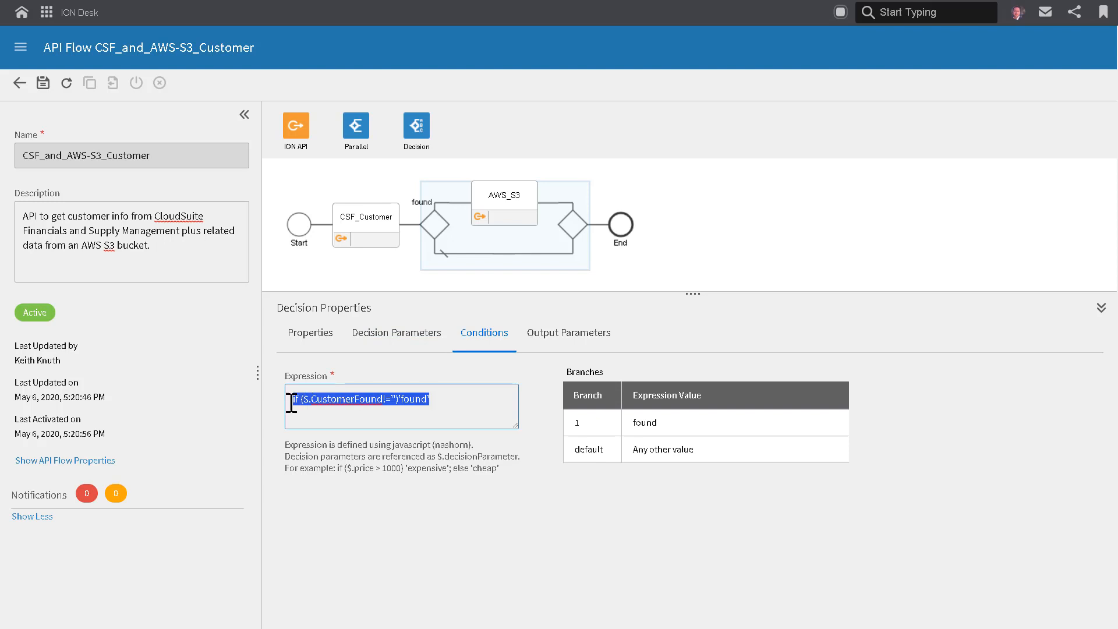
{"action": "left_click", "coordinate": [370, 399]}
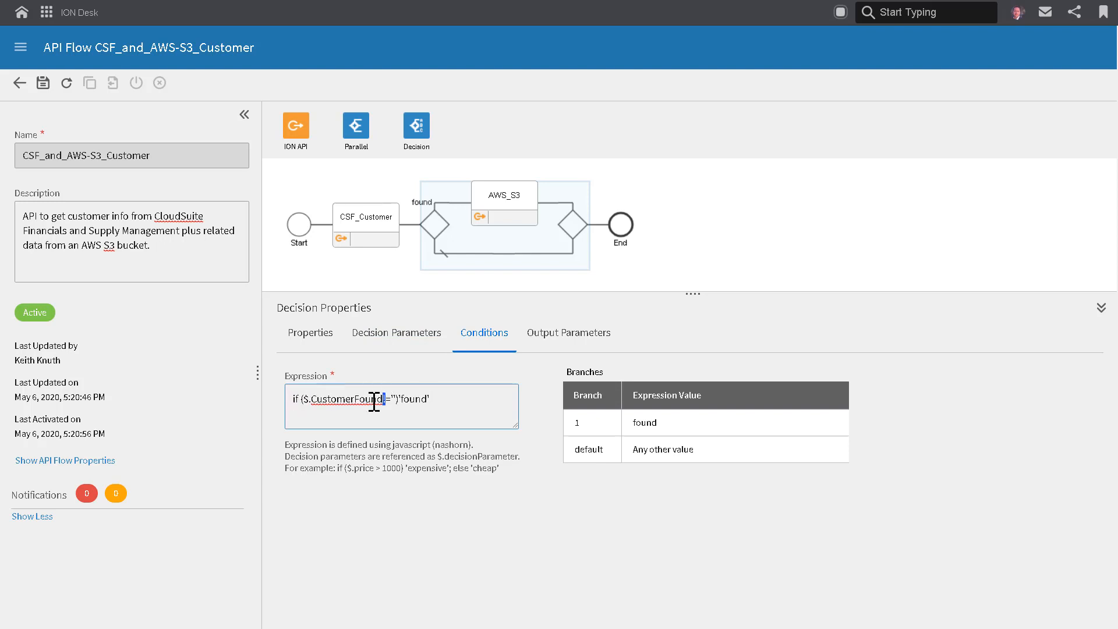
{"action": "left_click_drag", "start_coordinate": [374, 401], "coordinate": [312, 402]}
{"action": "left_click", "coordinate": [402, 341]}
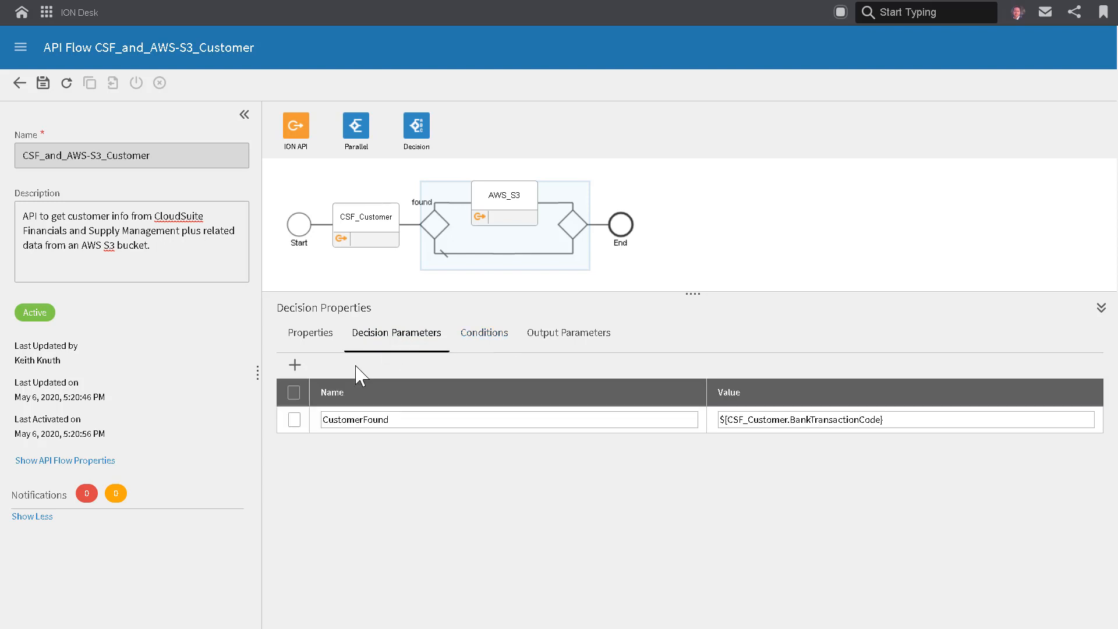
{"action": "left_click_drag", "start_coordinate": [407, 419], "coordinate": [326, 418]}
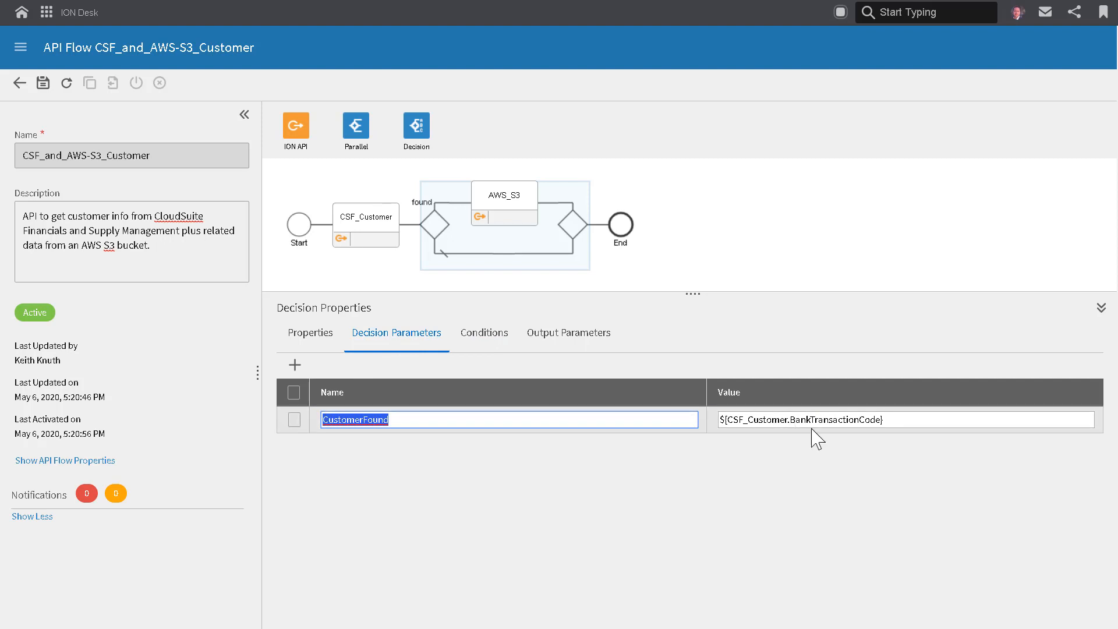
Examine the empty-value comparison and 'found' result in the condition expression, and check the decision's output parameters.
{"action": "left_click", "coordinate": [497, 345]}
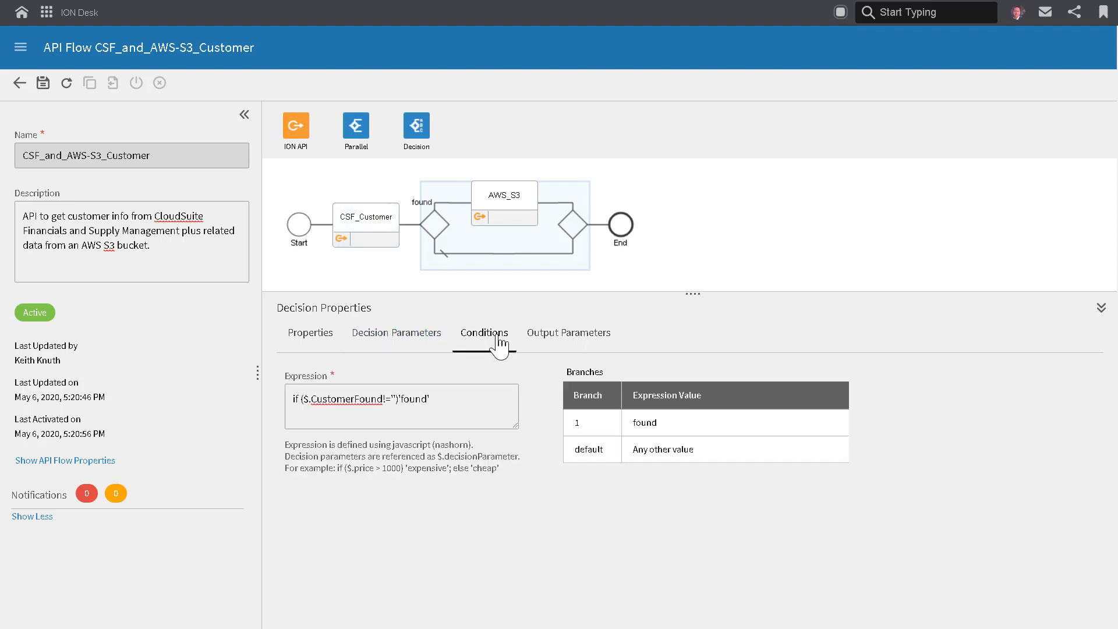
{"action": "left_click", "coordinate": [395, 400]}
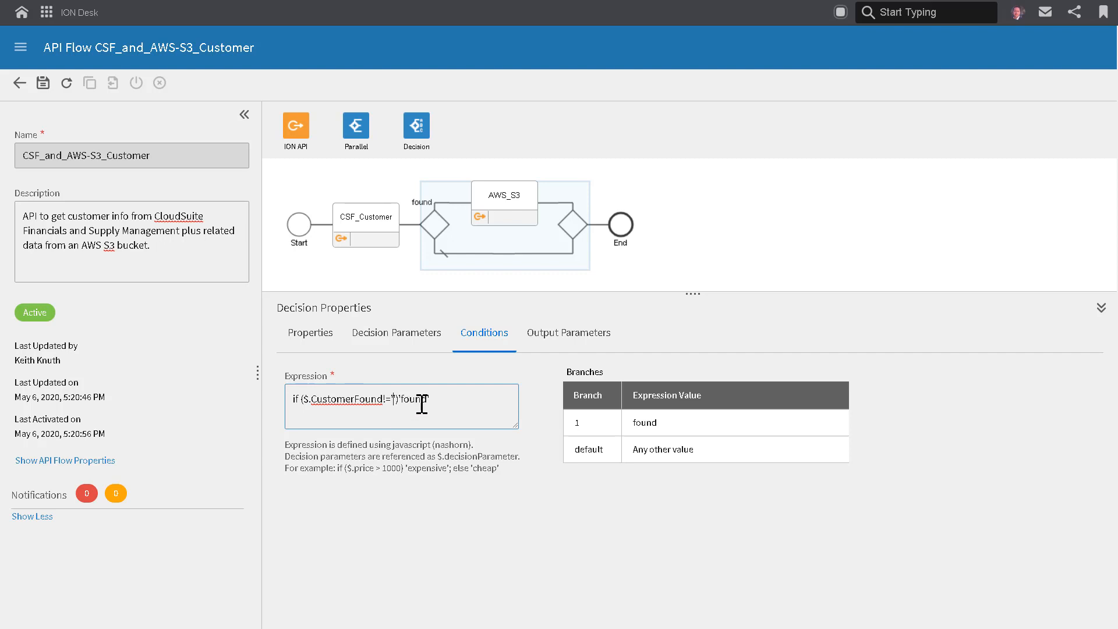
{"action": "left_click_drag", "start_coordinate": [432, 400], "coordinate": [401, 401]}
{"action": "left_click", "coordinate": [442, 399]}
{"action": "left_click", "coordinate": [574, 333]}
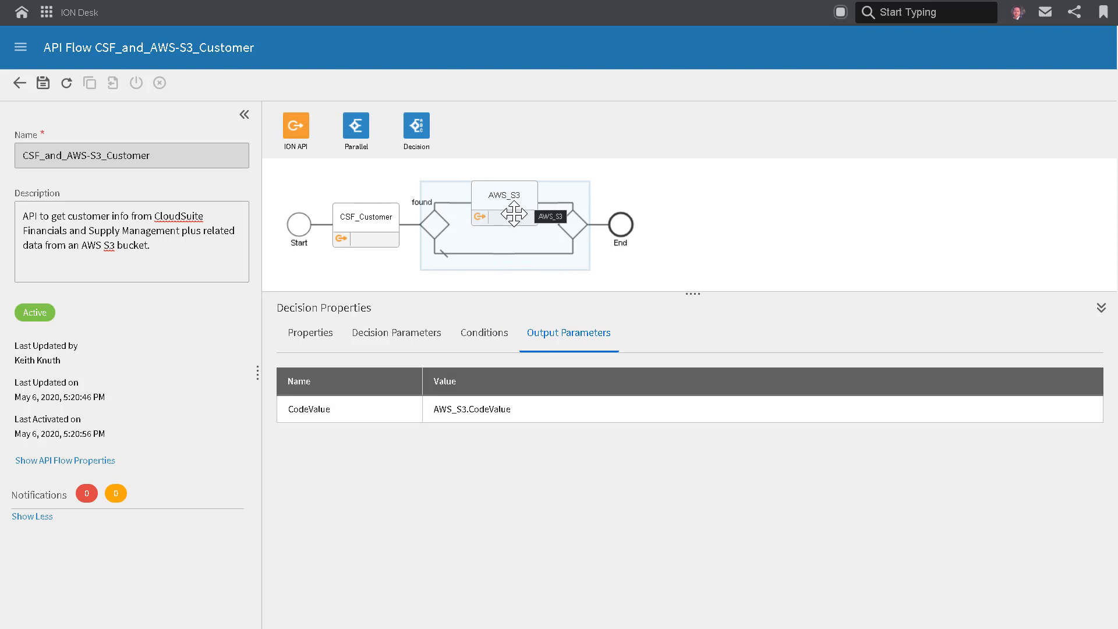
Revisit the CSF_Customer activity and the decision, and open the API flow's request properties at Start.
{"action": "left_click", "coordinate": [356, 221]}
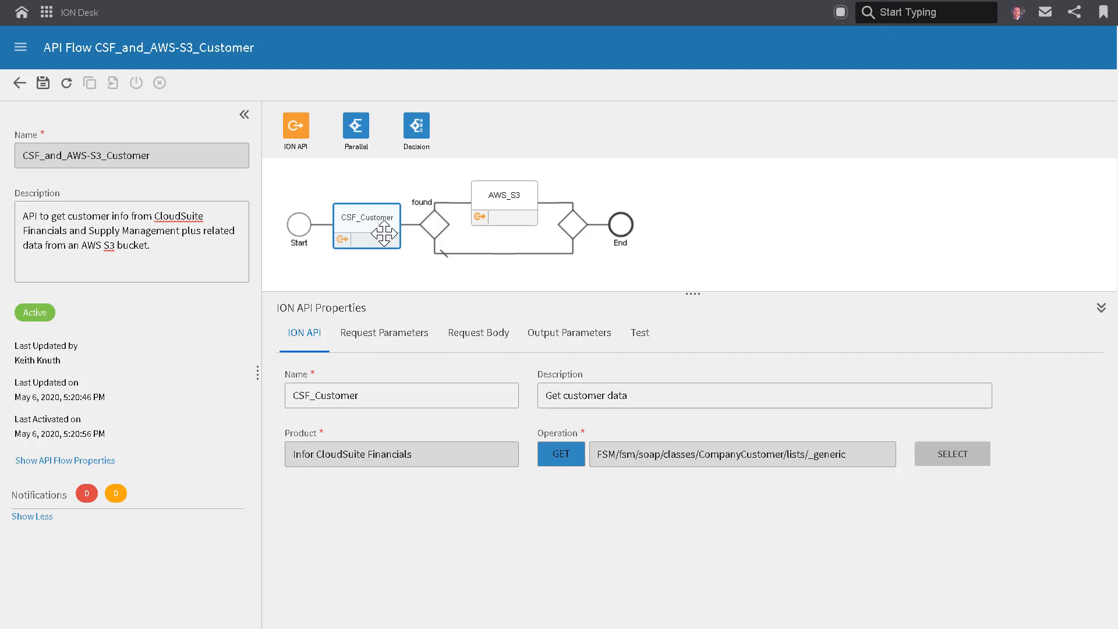
{"action": "left_click", "coordinate": [436, 223]}
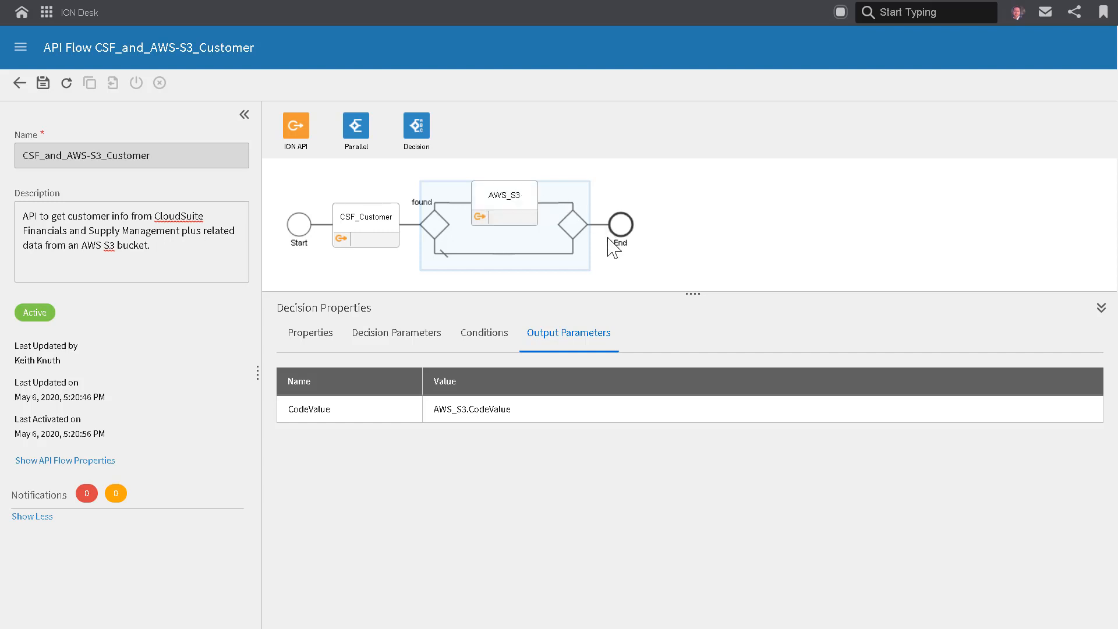
{"action": "left_click", "coordinate": [301, 227]}
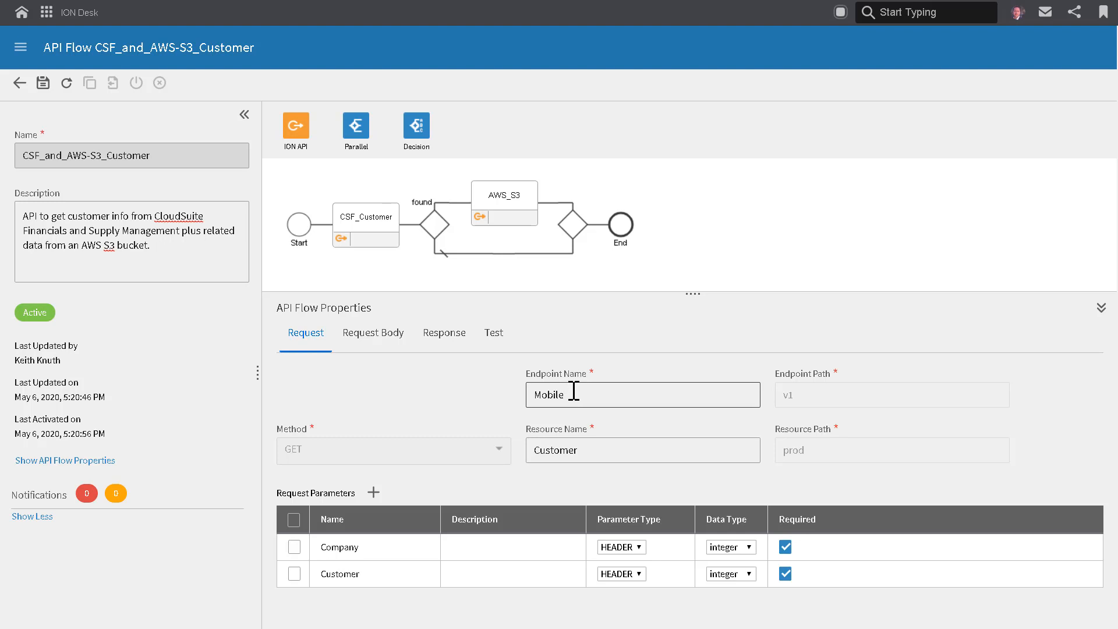
Examine the flow's Mobile endpoint name and Customer resource name, and check its request body settings.
{"action": "left_click_drag", "start_coordinate": [573, 394], "coordinate": [533, 395]}
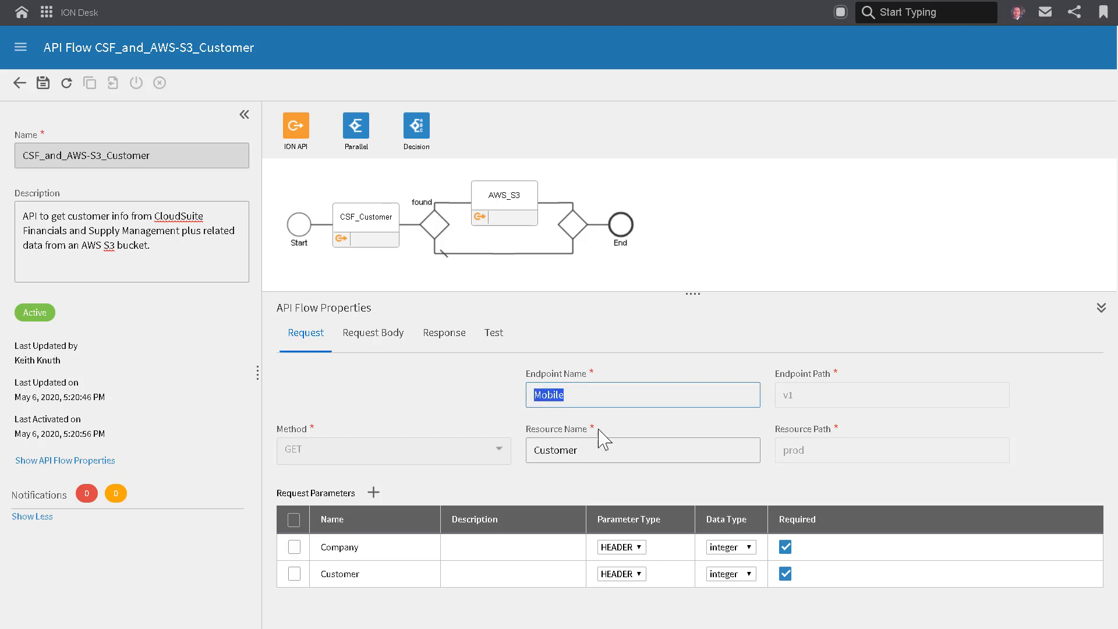
{"action": "left_click_drag", "start_coordinate": [595, 451], "coordinate": [533, 452]}
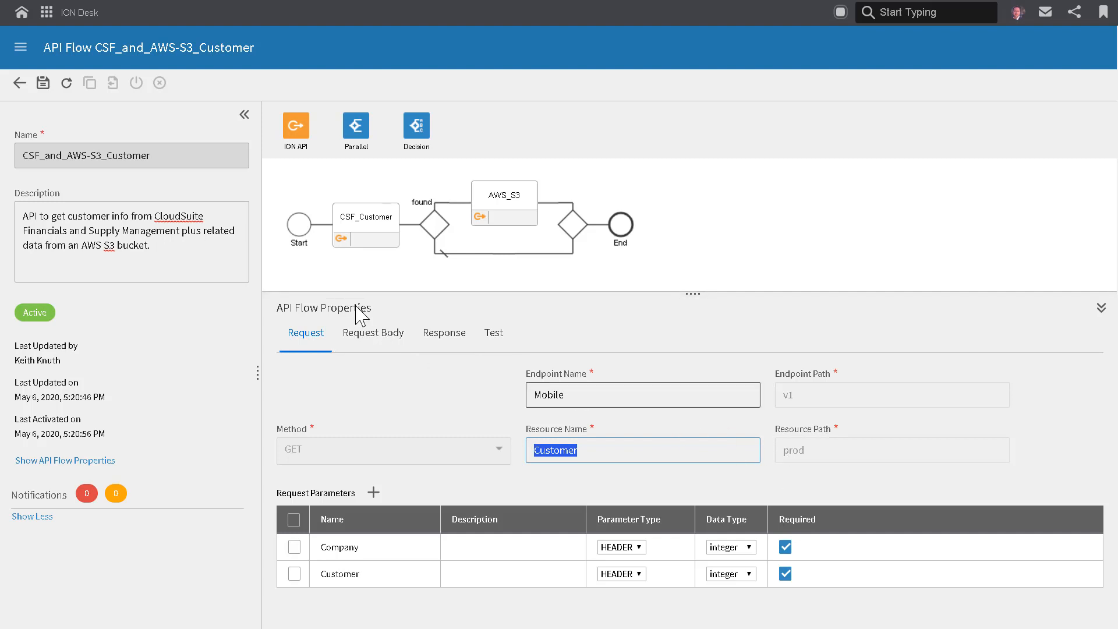
{"action": "left_click", "coordinate": [385, 343]}
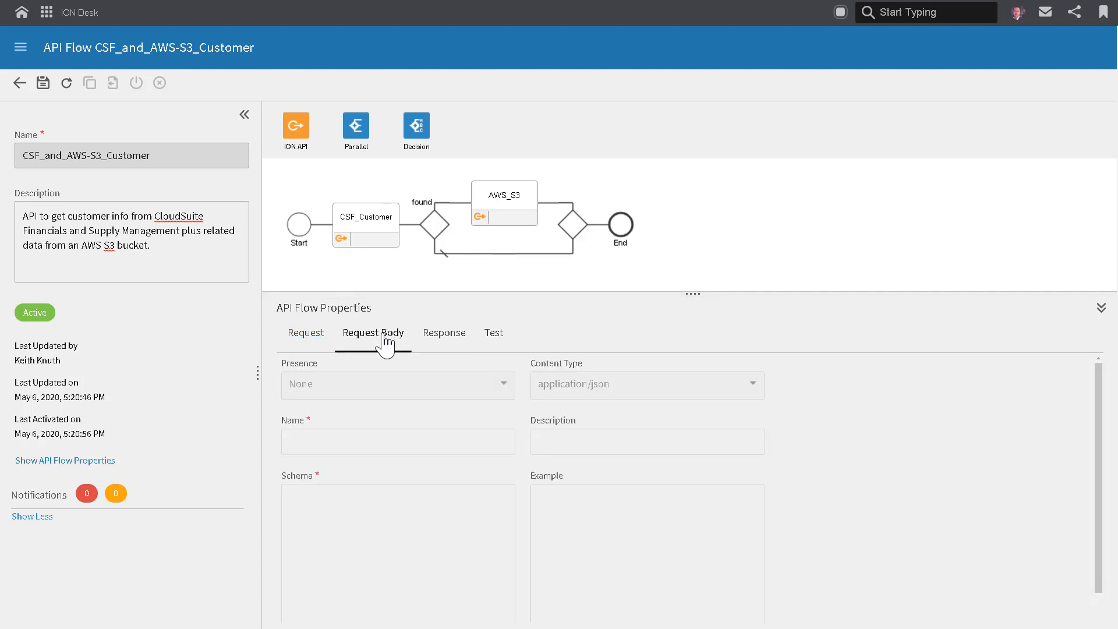
Open the flow's response definition and examine how the JSON body maps its fields to Decision1 and CSF_Customer outputs.
{"action": "left_click", "coordinate": [446, 341]}
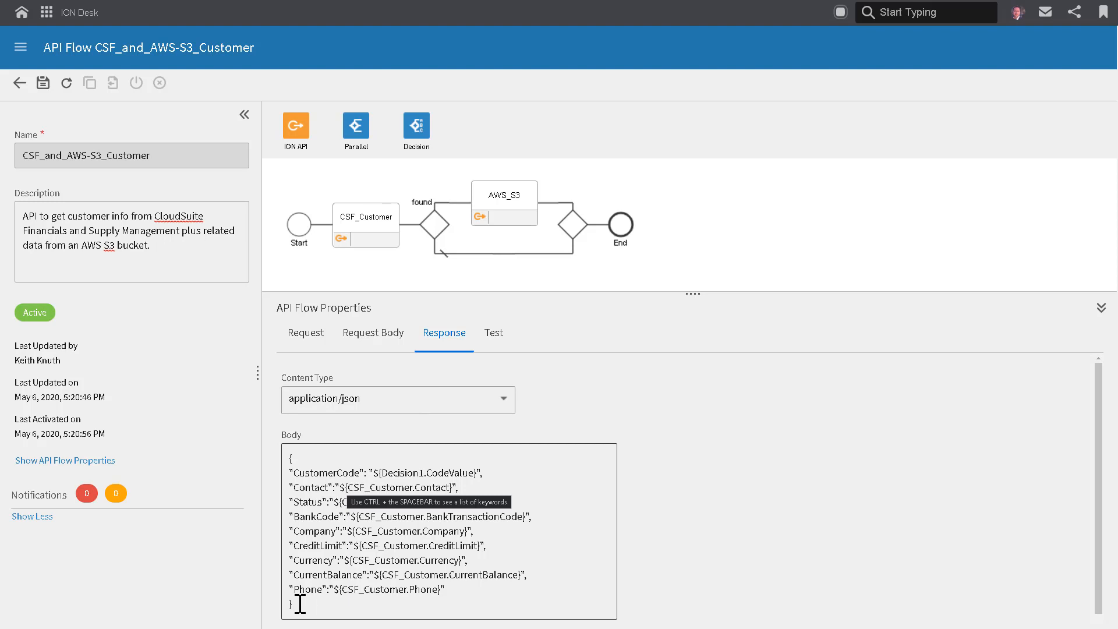
{"action": "left_click", "coordinate": [313, 576]}
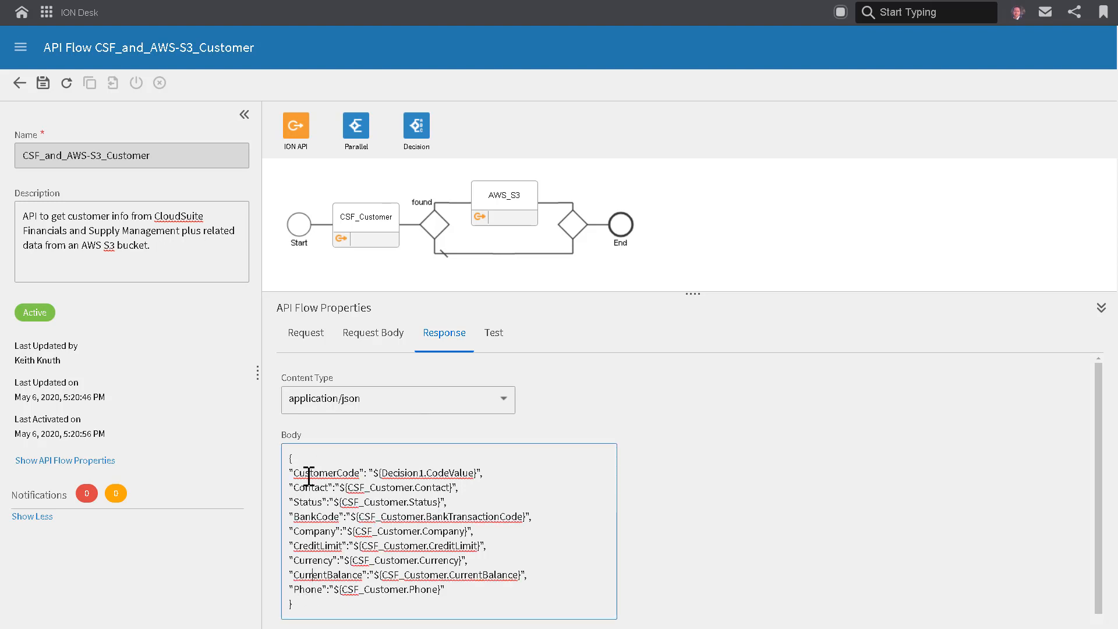
{"action": "left_click_drag", "start_coordinate": [366, 473], "coordinate": [469, 589]}
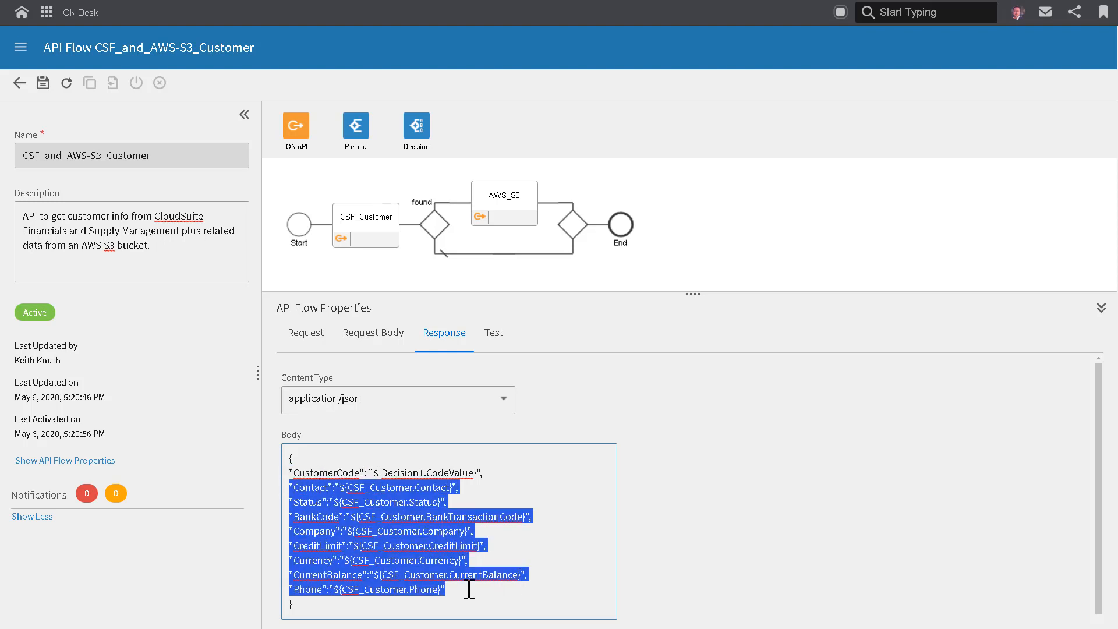
{"action": "left_click", "coordinate": [458, 593]}
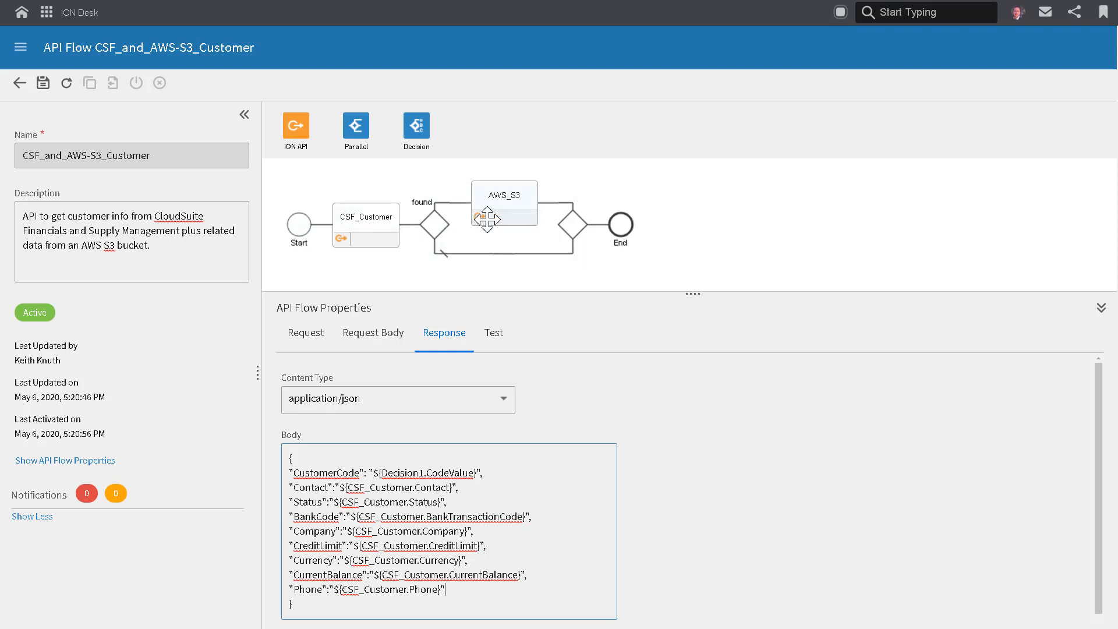
Test the complete API flow with company 1 and the sample customer number.
{"action": "left_click", "coordinate": [496, 344]}
{"action": "left_click", "coordinate": [323, 448]}
{"action": "type", "text": "1"}
{"action": "left_click", "coordinate": [319, 514]}
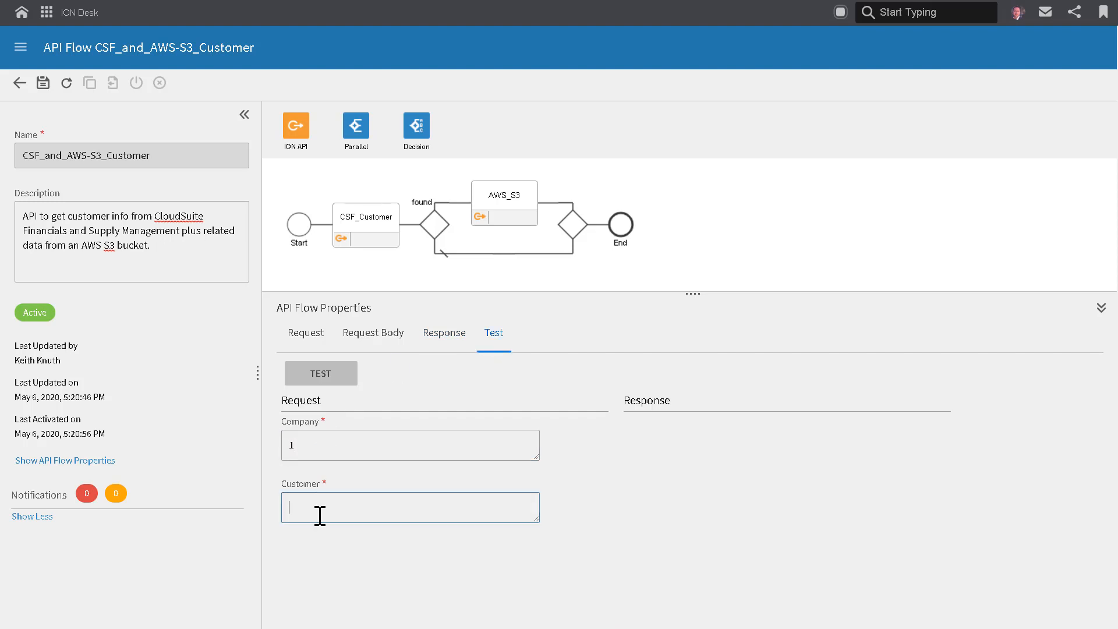
{"action": "type", "text": "3"}
{"action": "left_click", "coordinate": [337, 380]}
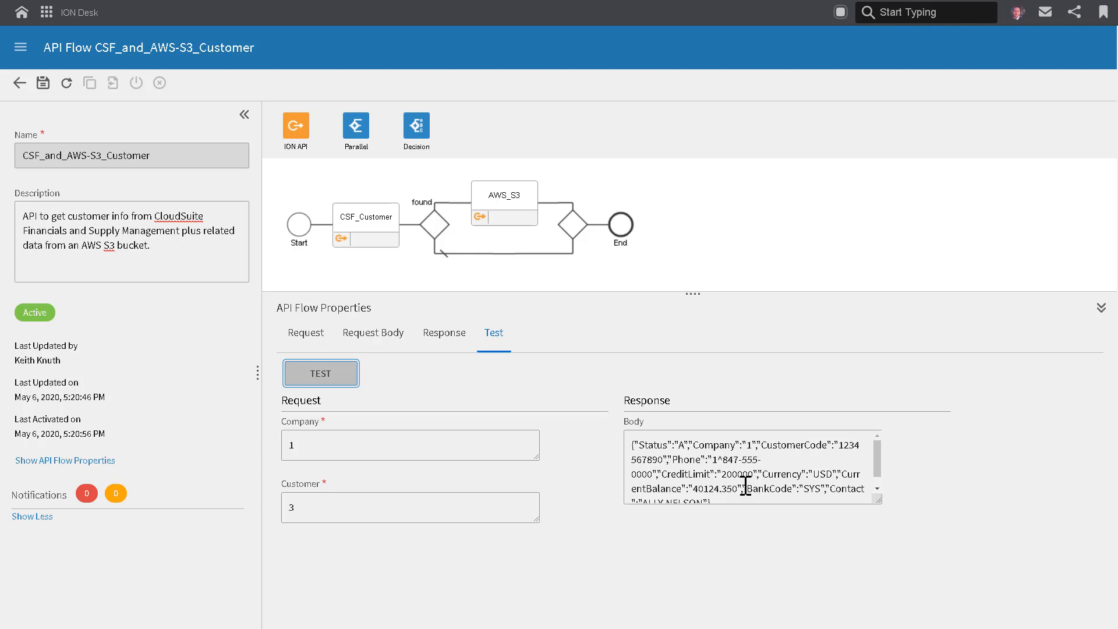
Save the CSF_and_AWS-S3_Customer API flow and activate it.
{"action": "left_click", "coordinate": [43, 85]}
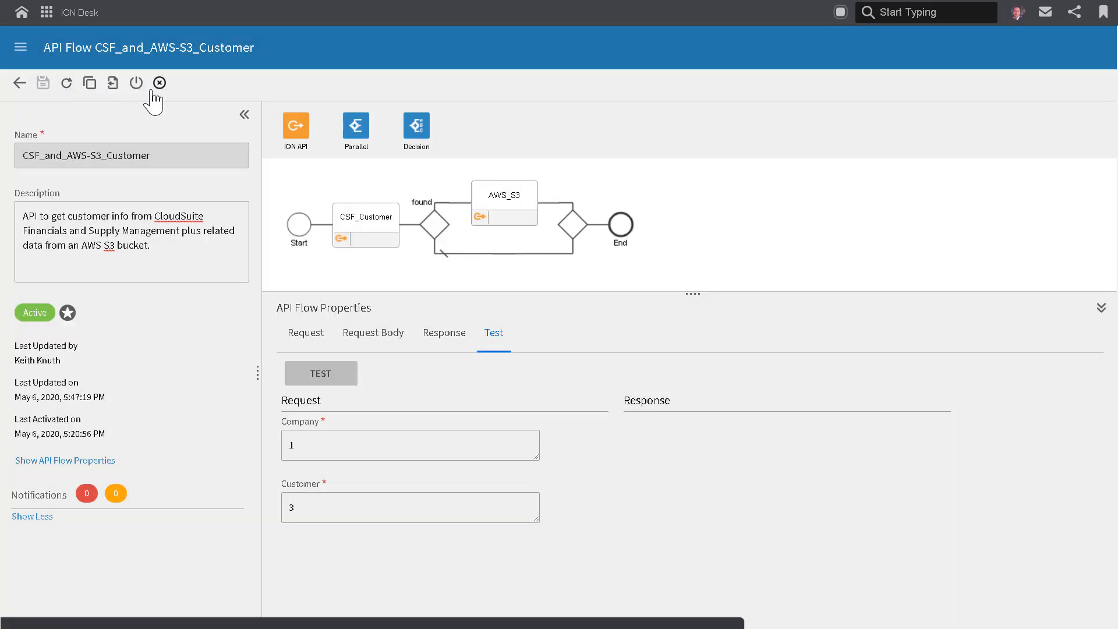
{"action": "left_click", "coordinate": [136, 85]}
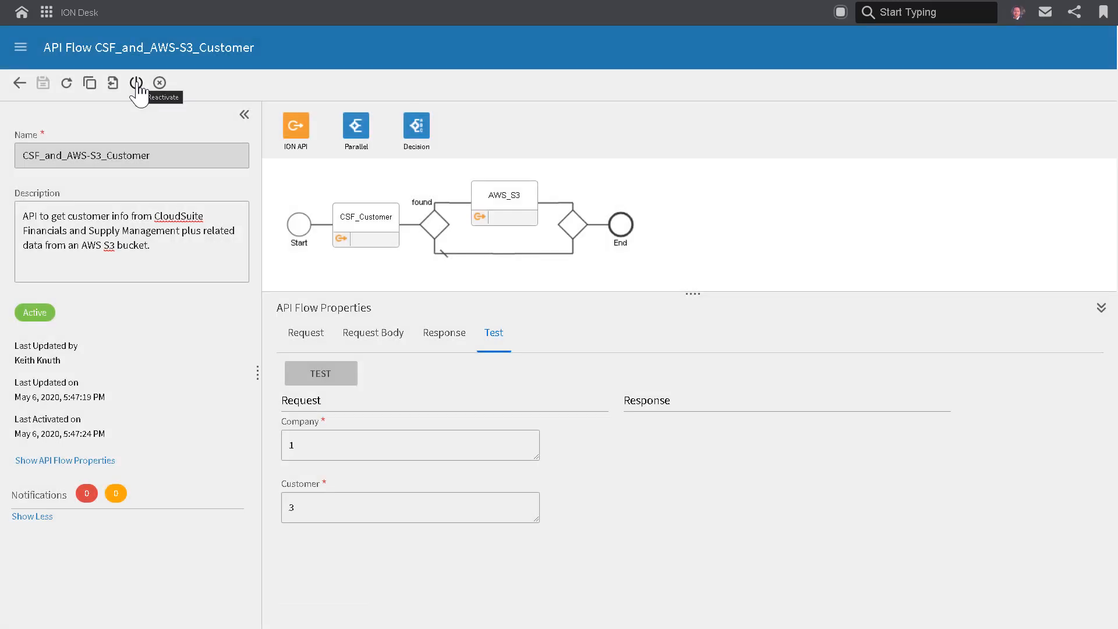
Switch to Infor ION API, search the available APIs for "flows", and open Infor API Flows.
{"action": "left_click", "coordinate": [46, 12]}
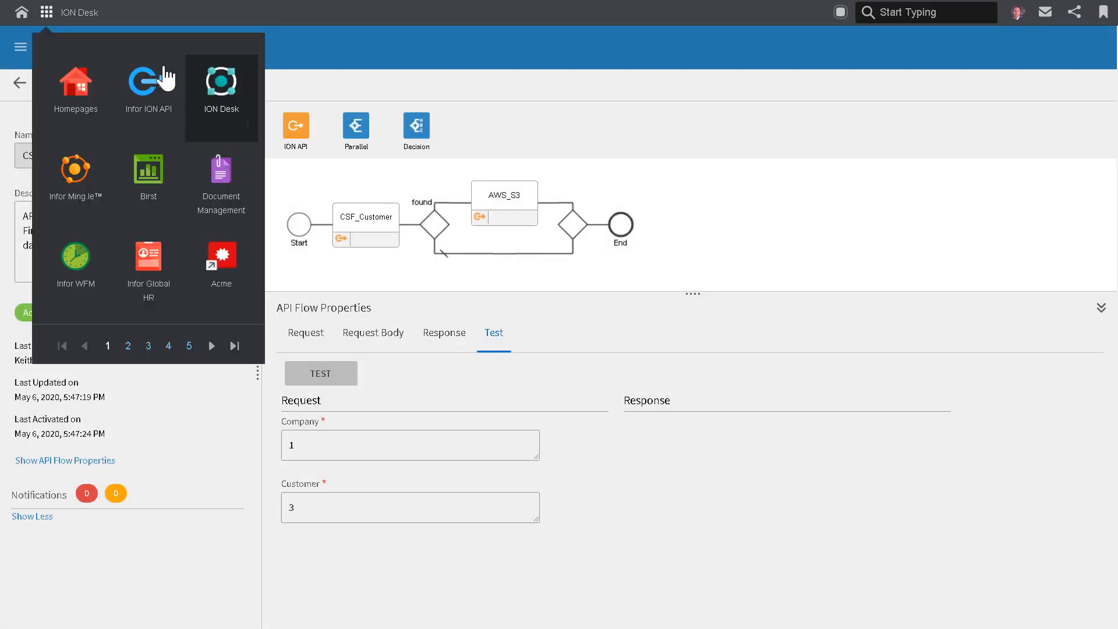
{"action": "left_click", "coordinate": [150, 102]}
{"action": "left_click", "coordinate": [64, 110]}
{"action": "left_click", "coordinate": [596, 108]}
{"action": "type", "text": "flows"}
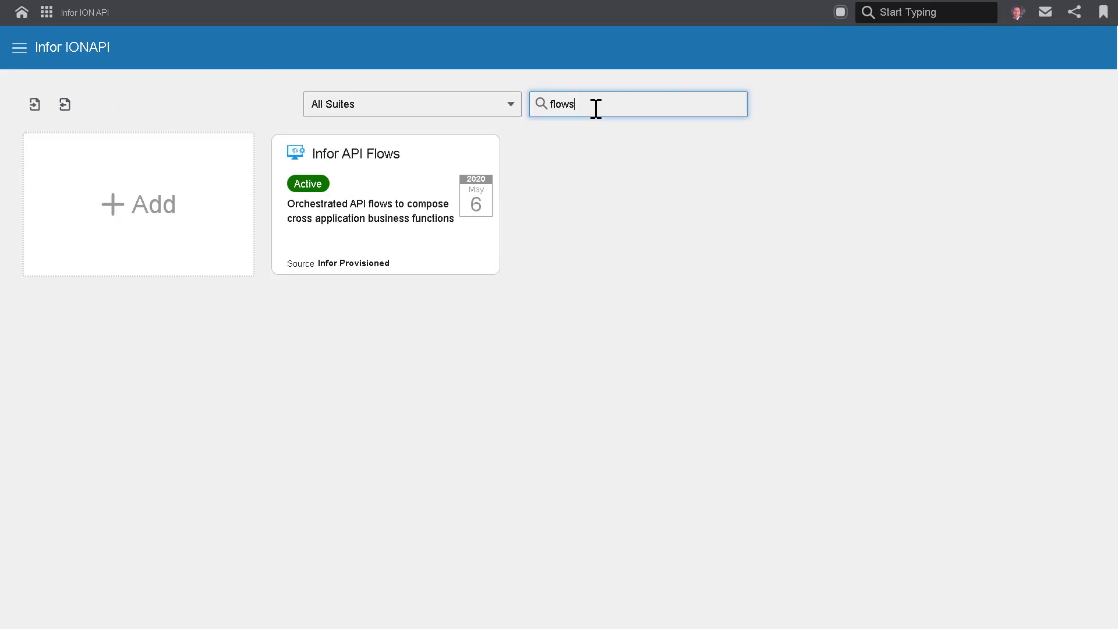
{"action": "left_click", "coordinate": [381, 173]}
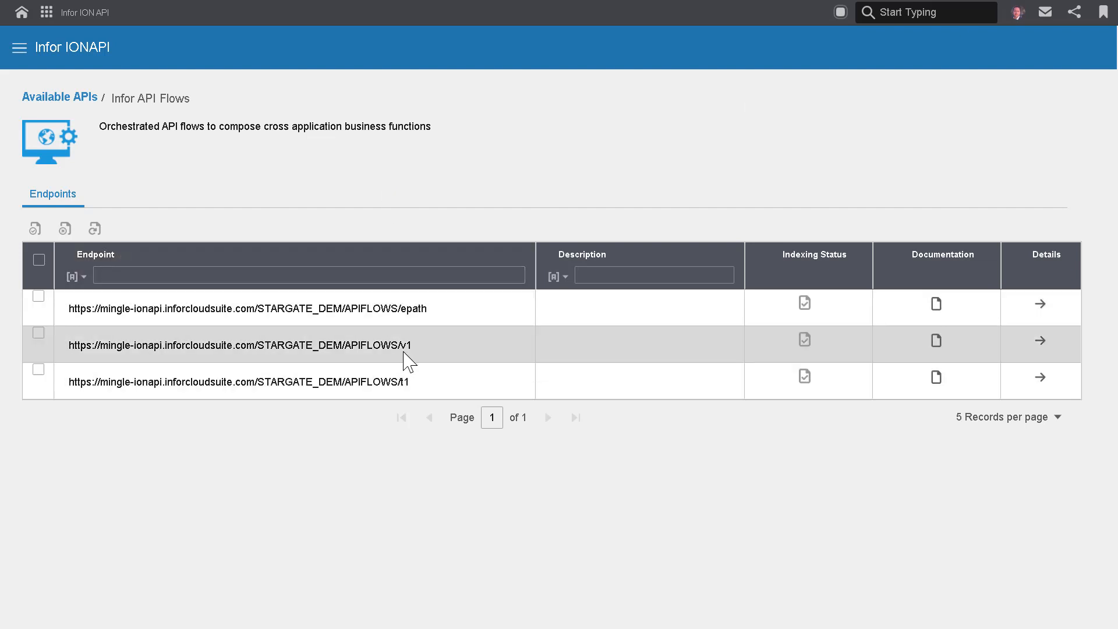
Open the documentation of the APIFLOWS/v1 endpoint and expand its GET /prod method.
{"action": "double_click", "coordinate": [406, 346]}
{"action": "left_click", "coordinate": [939, 350]}
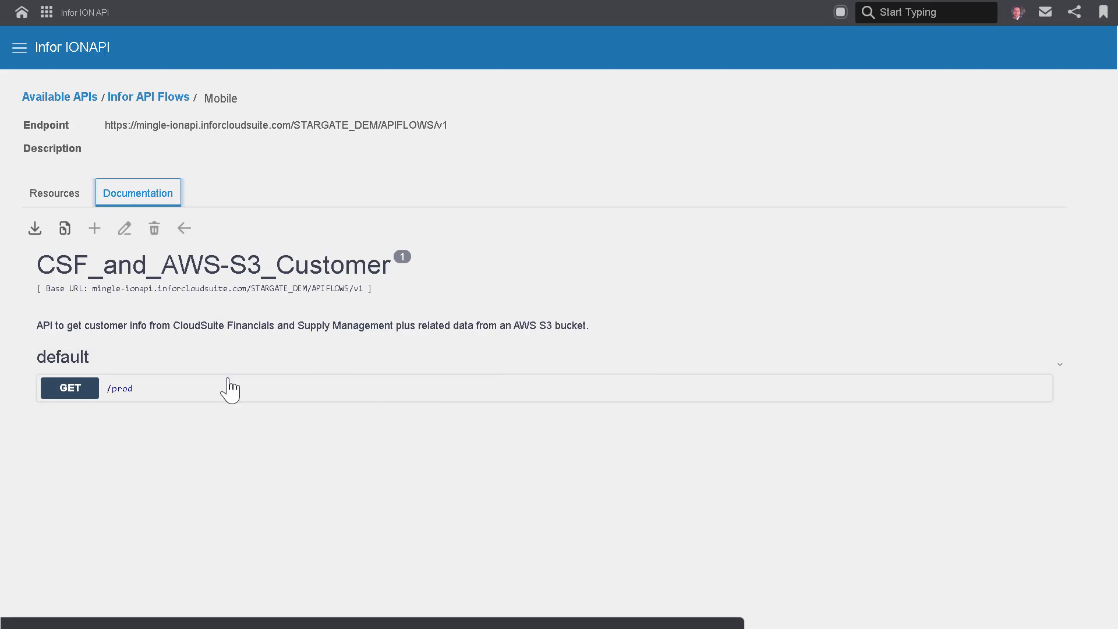
{"action": "left_click", "coordinate": [121, 392]}
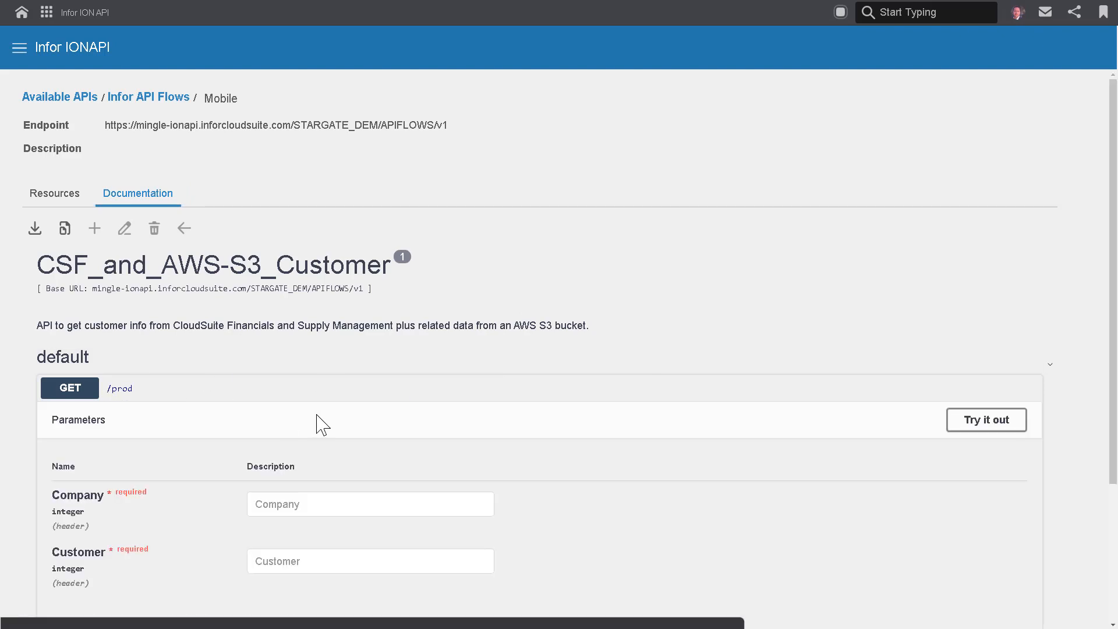
Try out the GET /prod method by executing it with company 1 and the sample customer number.
{"action": "scroll", "coordinate": [326, 424], "scroll_direction": "down", "scroll_amount": 2}
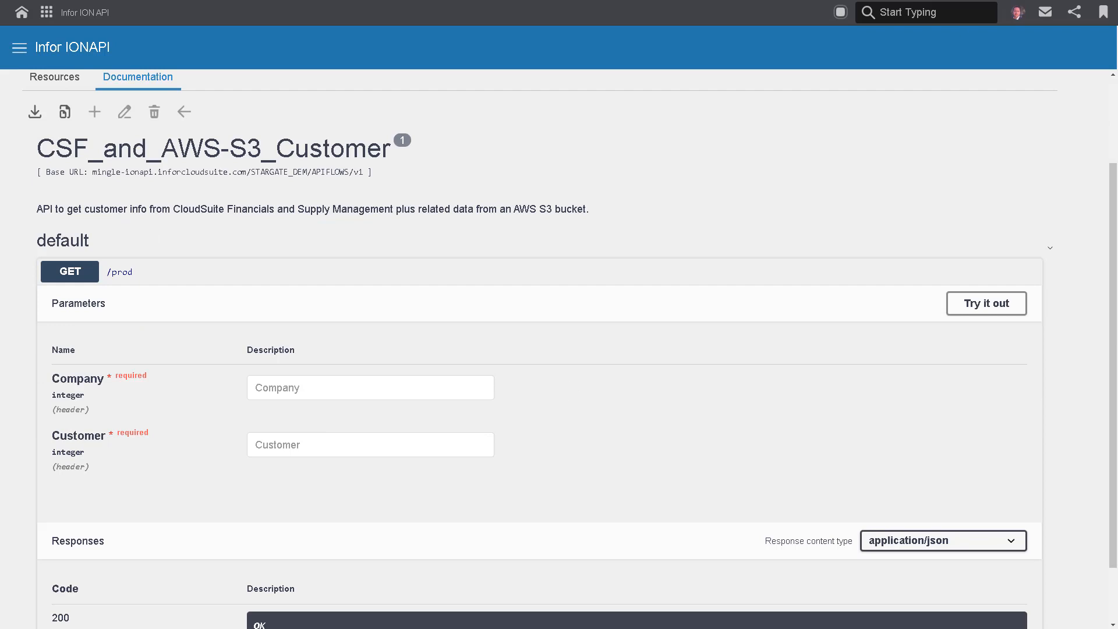
{"action": "left_click", "coordinate": [991, 304]}
{"action": "left_click", "coordinate": [376, 395]}
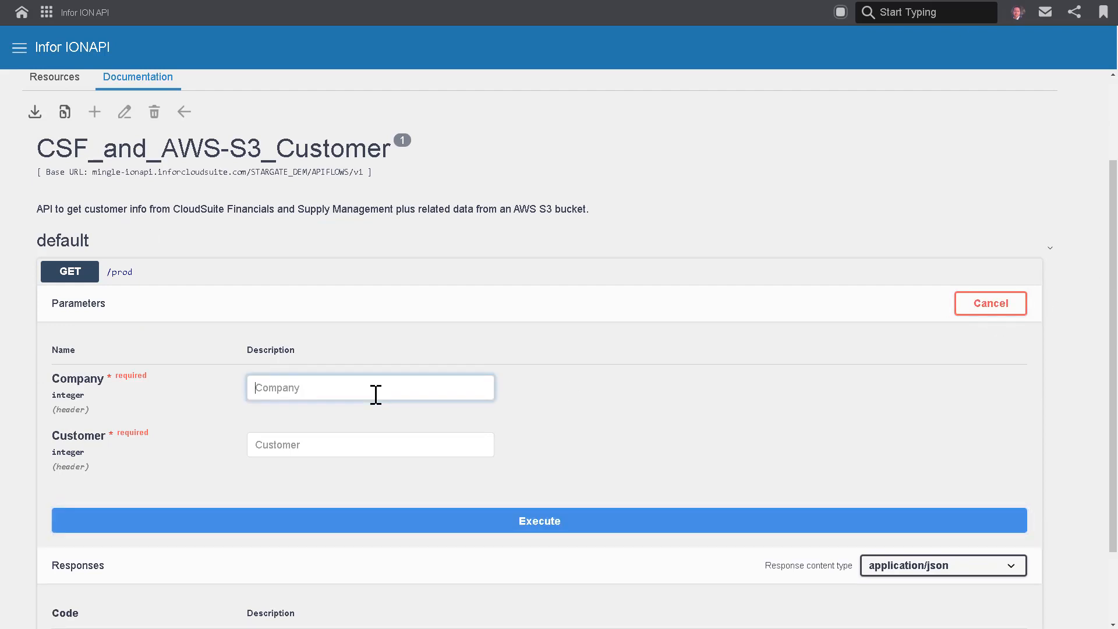
{"action": "type", "text": "1"}
{"action": "left_click", "coordinate": [332, 446]}
{"action": "type", "text": "3"}
{"action": "left_click", "coordinate": [515, 521]}
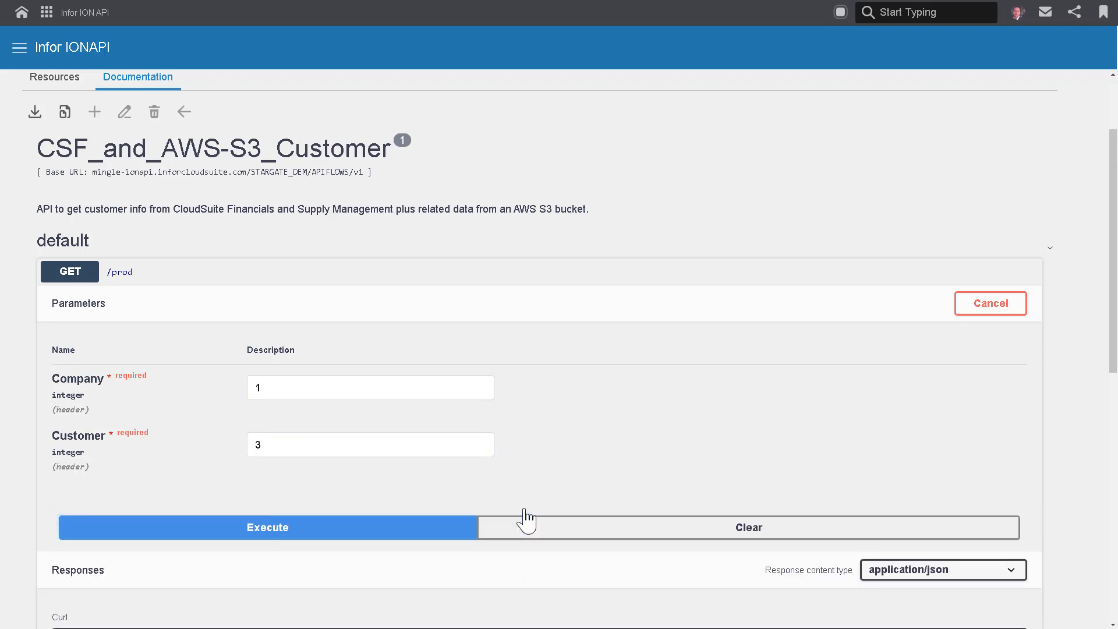
Examine the server response and highlight the full JSON response body.
{"action": "scroll", "coordinate": [524, 518], "scroll_direction": "down", "scroll_amount": 4}
{"action": "scroll", "coordinate": [530, 518], "scroll_direction": "down", "scroll_amount": 3}
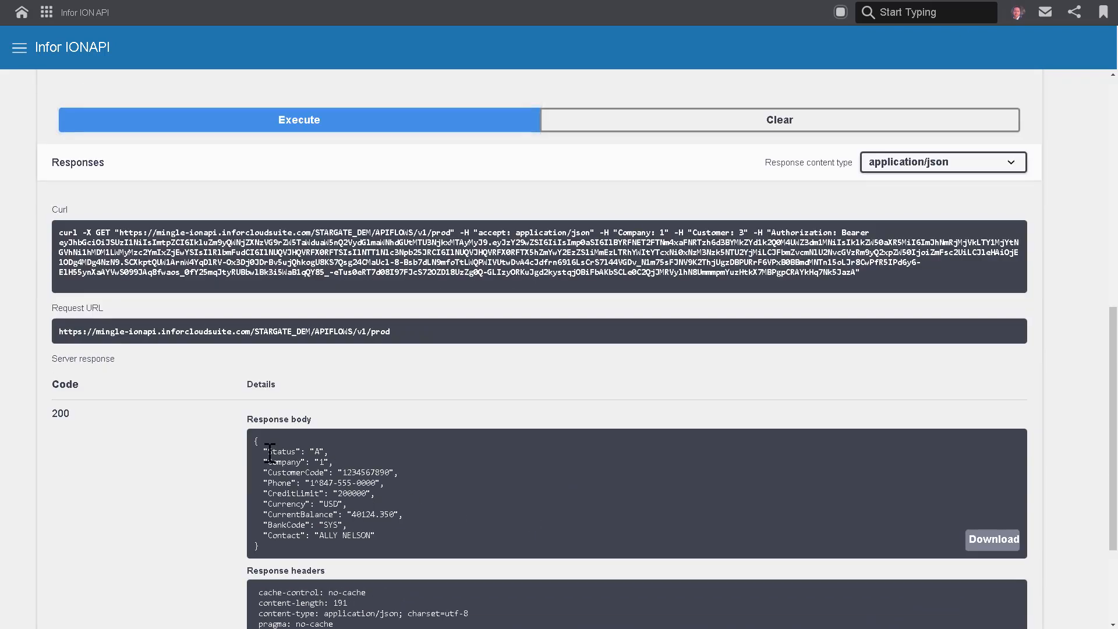
{"action": "left_click_drag", "start_coordinate": [253, 441], "coordinate": [312, 557]}
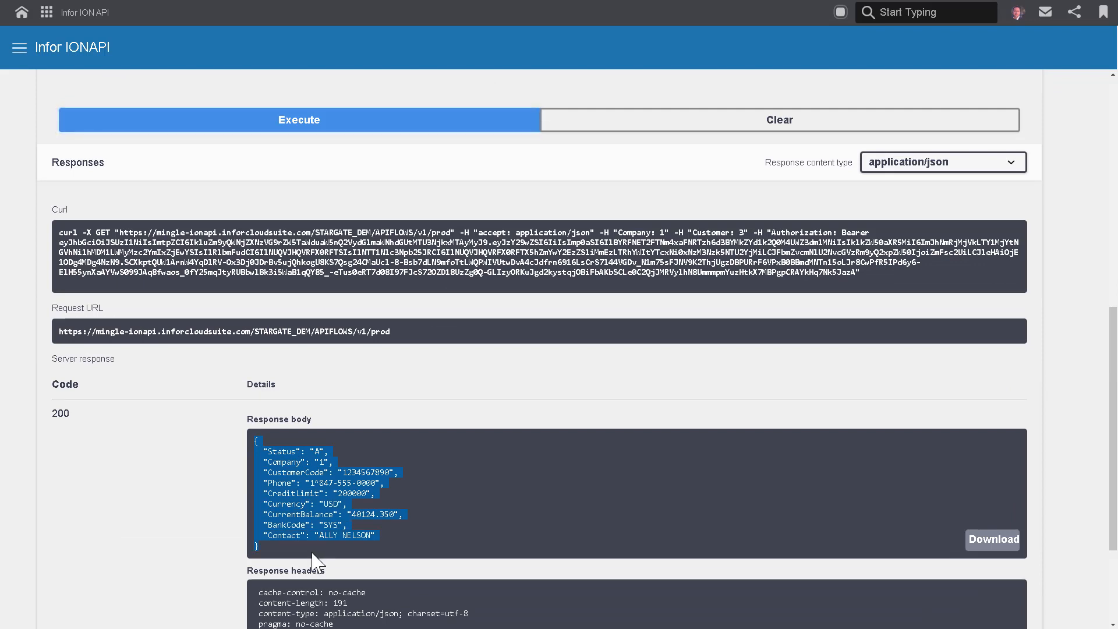